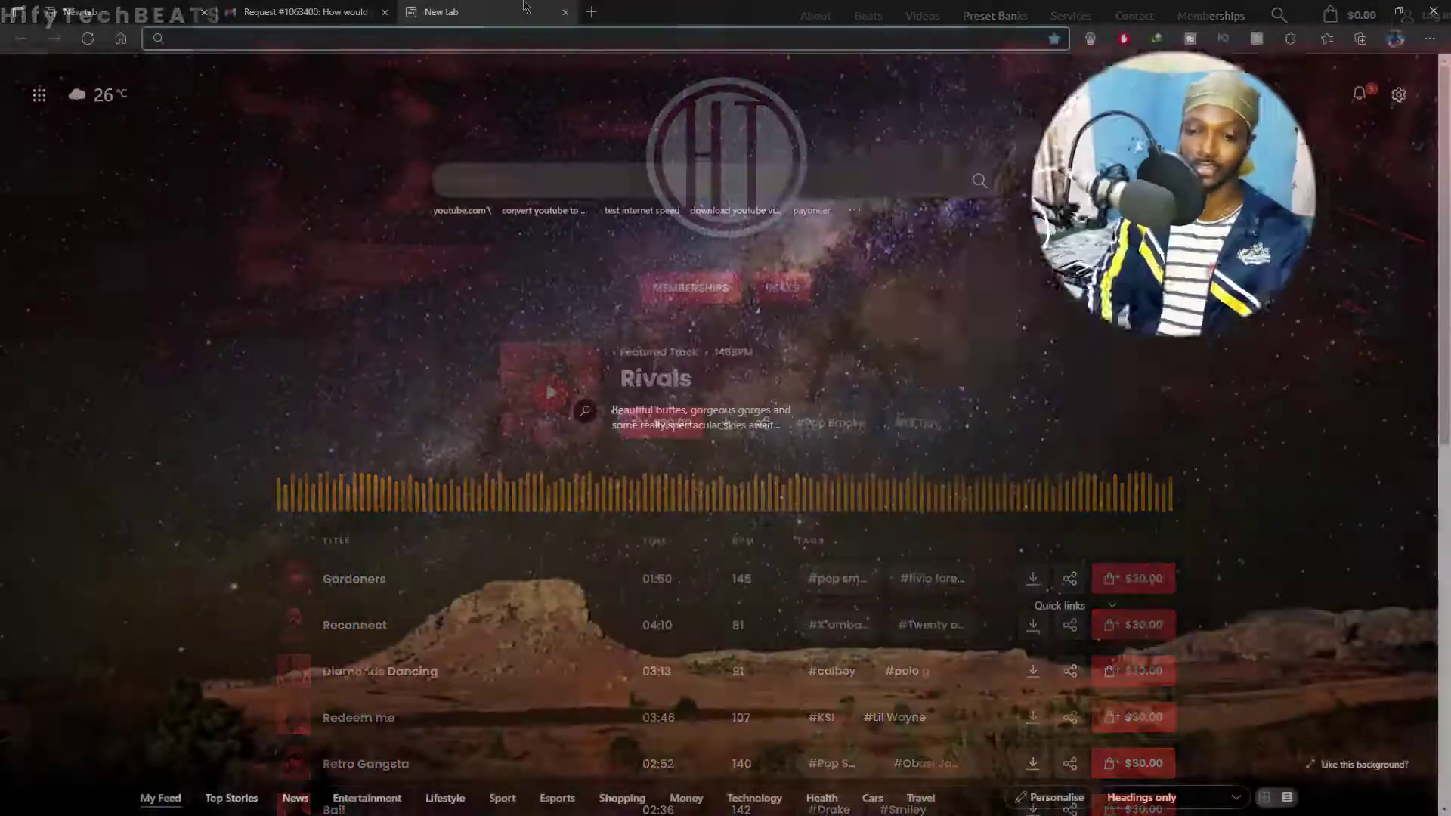
Go to distrokid.com/payouts in Edge to reach the Tipalti payout form
{"action": "type", "text": "distro"}
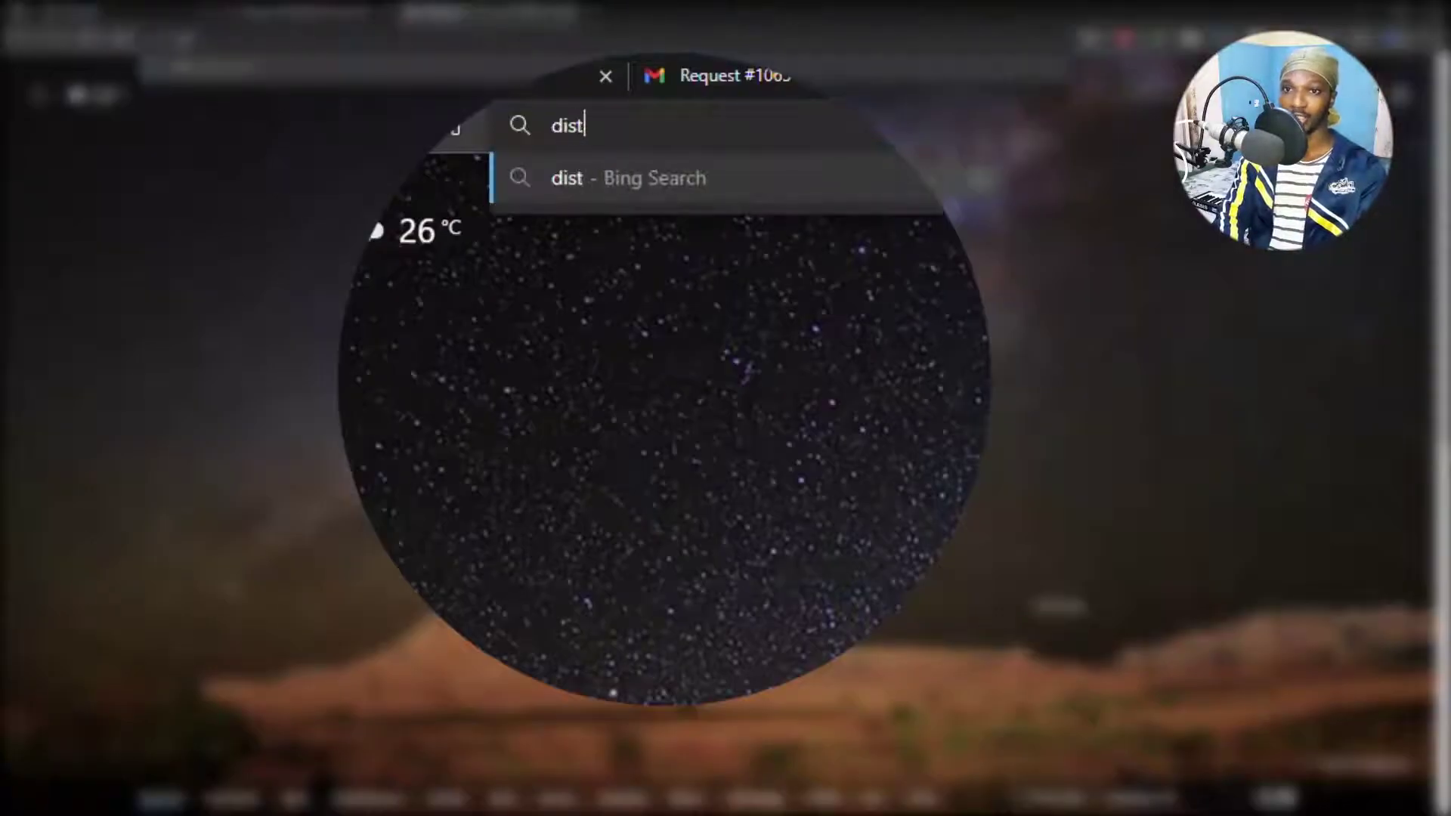
{"action": "key", "text": "BackSpace"}
{"action": "type", "text": "rokid"}
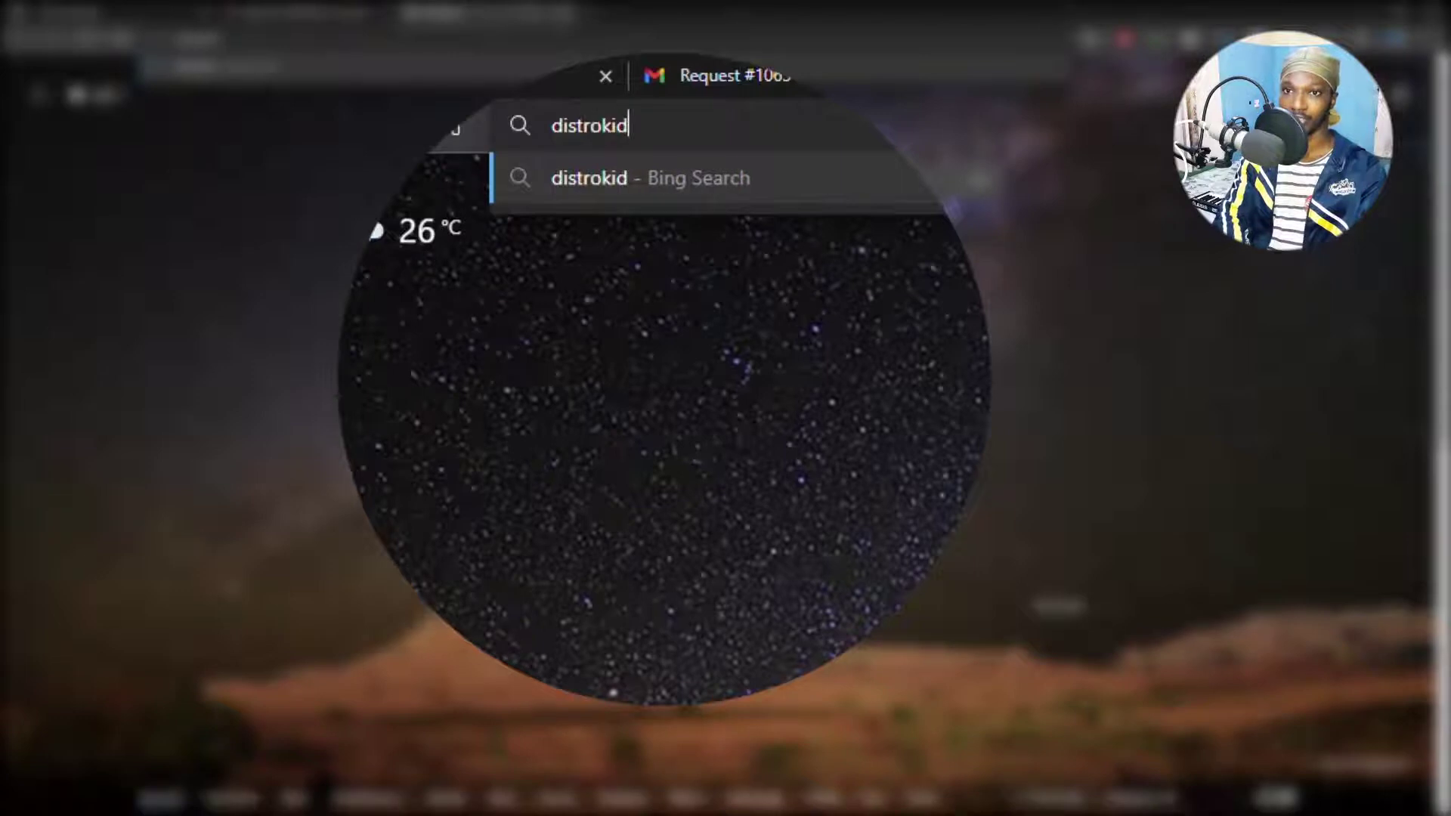
{"action": "type", "text": ".com/payouts"}
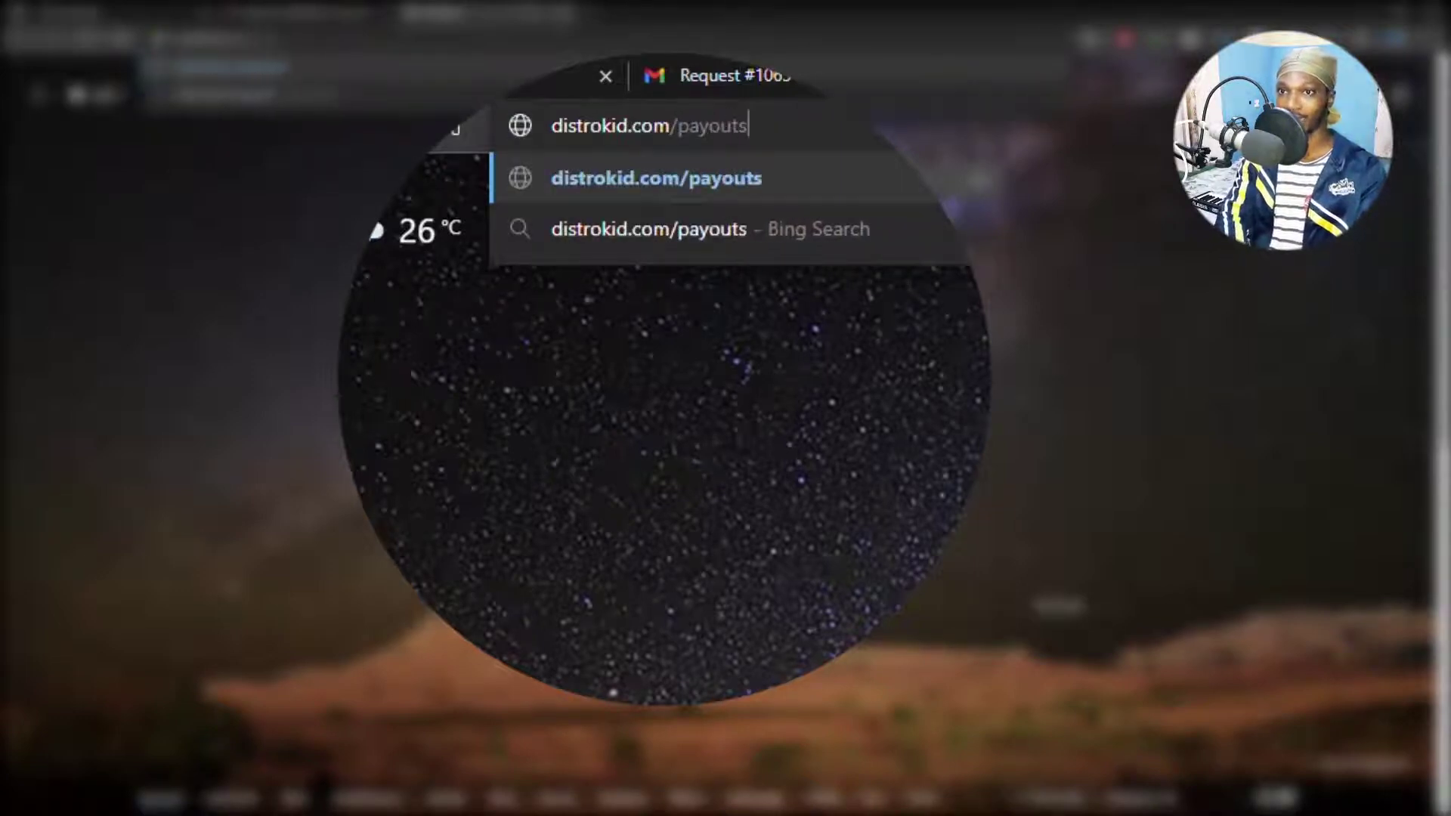
{"action": "key", "text": "Return"}
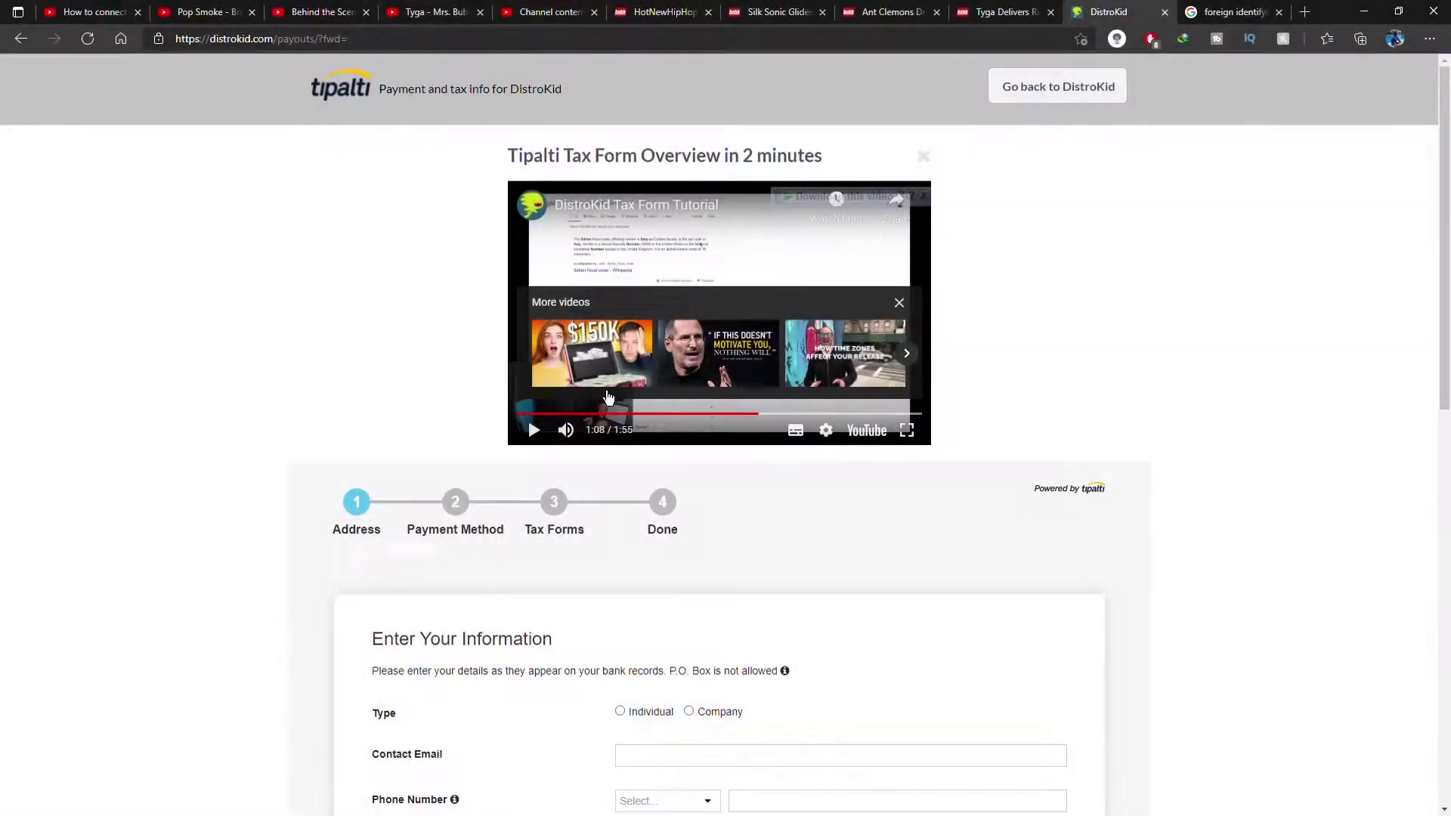
Register as an individual with Iceland as the country, and submit past the address verification warning
{"action": "scroll", "coordinate": [449, 408], "scroll_direction": "down", "scroll_amount": 3}
{"action": "scroll", "coordinate": [449, 409], "scroll_direction": "down", "scroll_amount": 7}
{"action": "scroll", "coordinate": [595, 235], "scroll_direction": "up", "scroll_amount": 4}
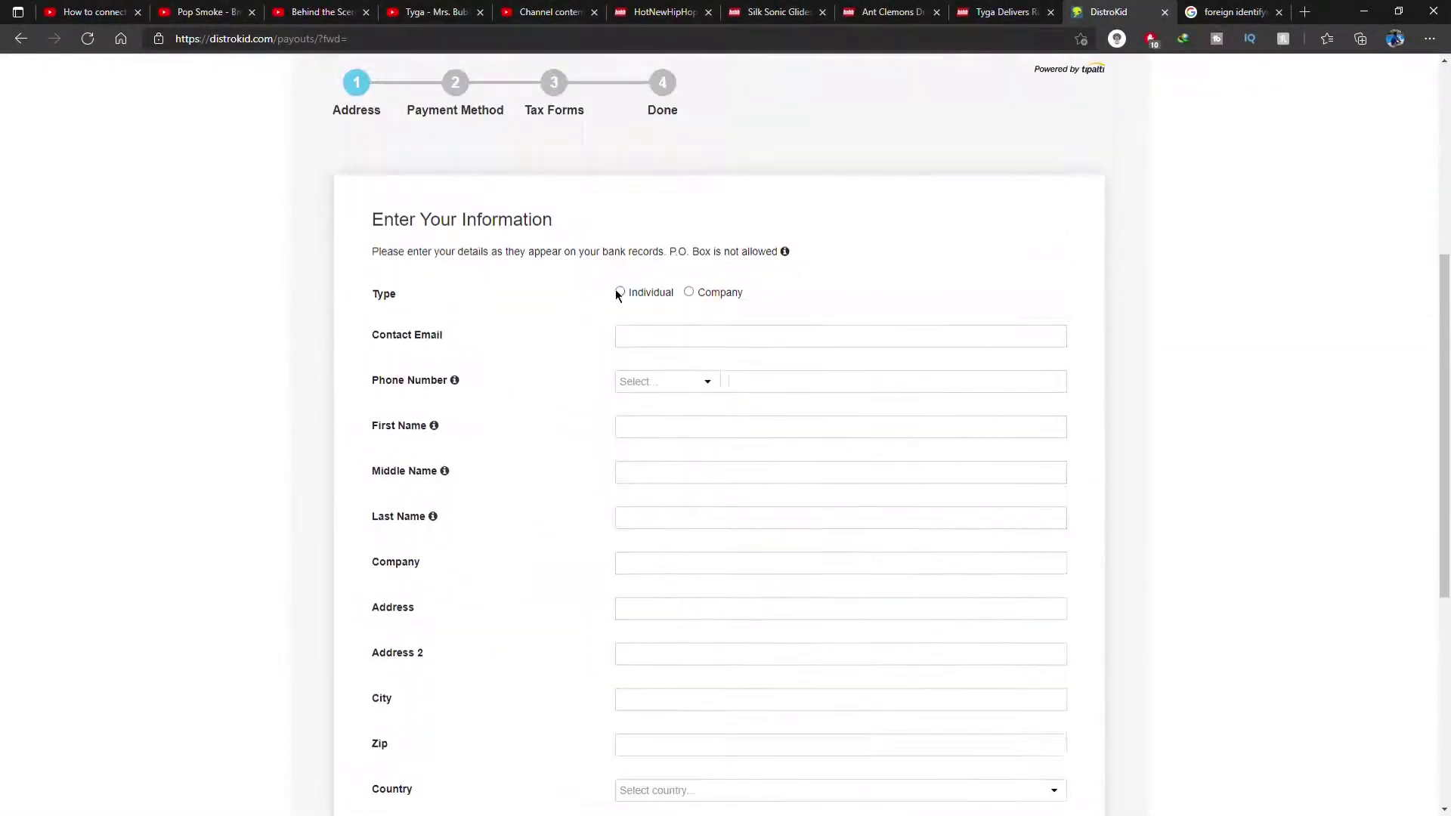
{"action": "left_click", "coordinate": [619, 292]}
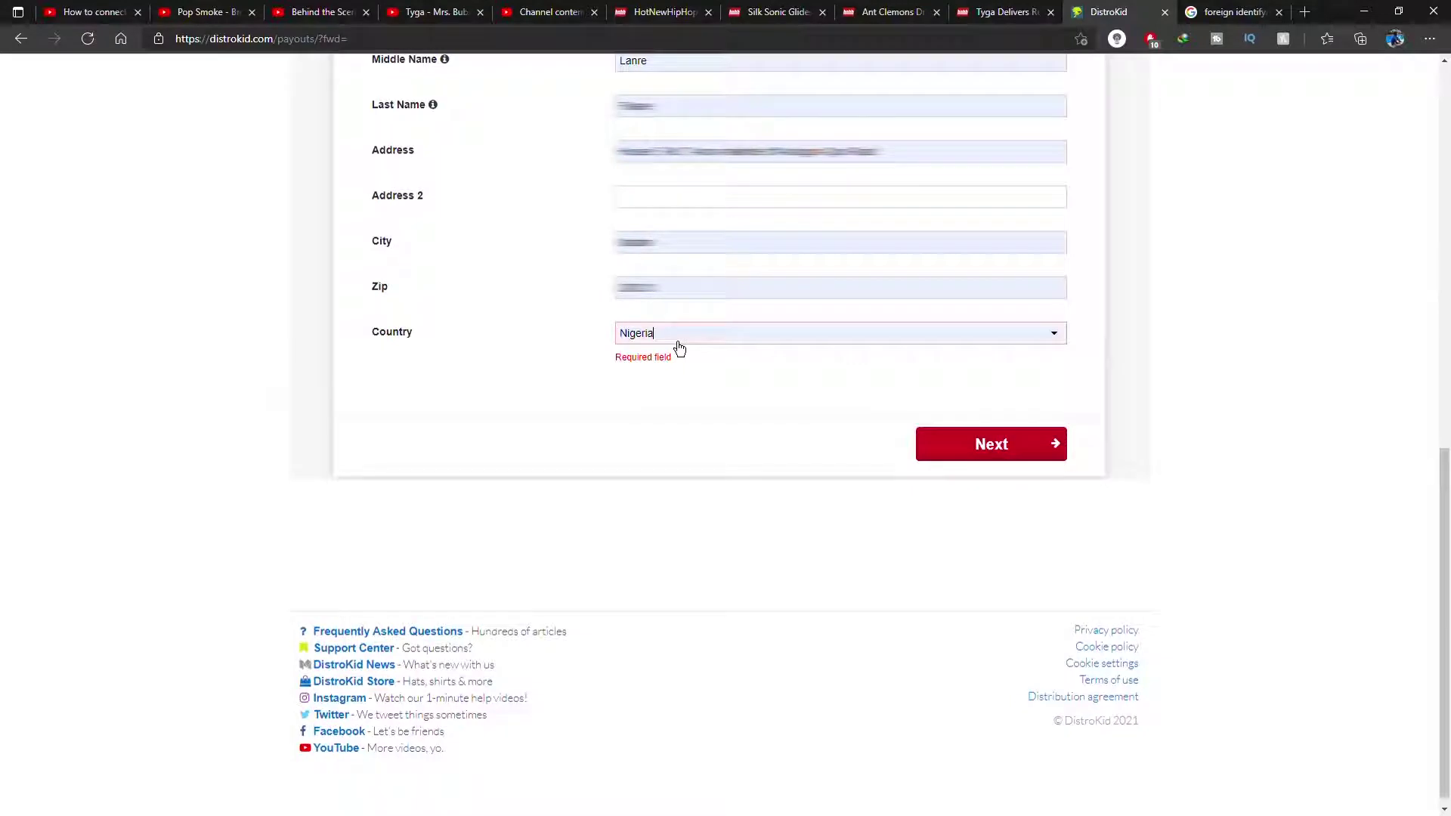
{"action": "left_click", "coordinate": [678, 341]}
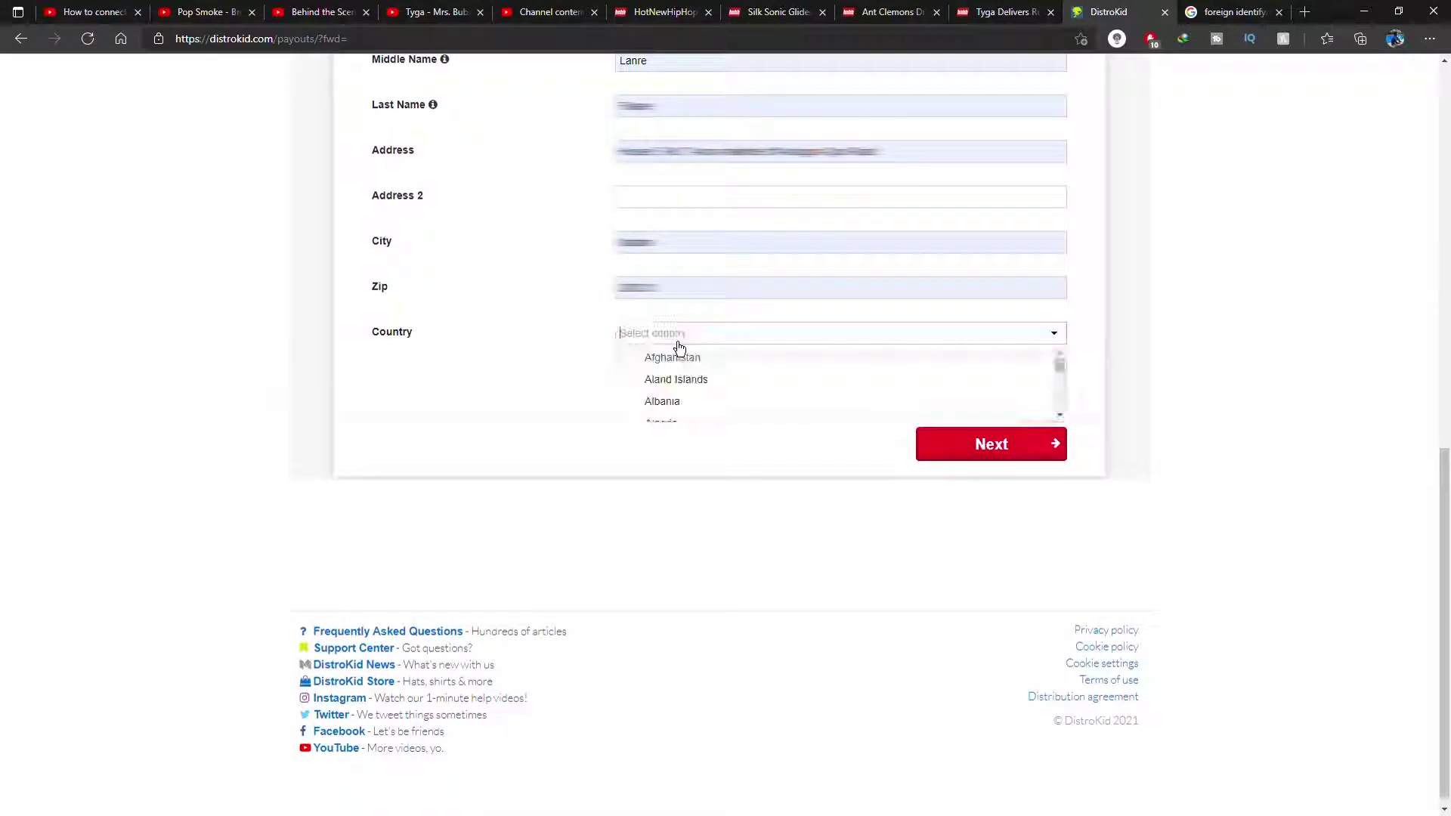
{"action": "left_click", "coordinate": [678, 343]}
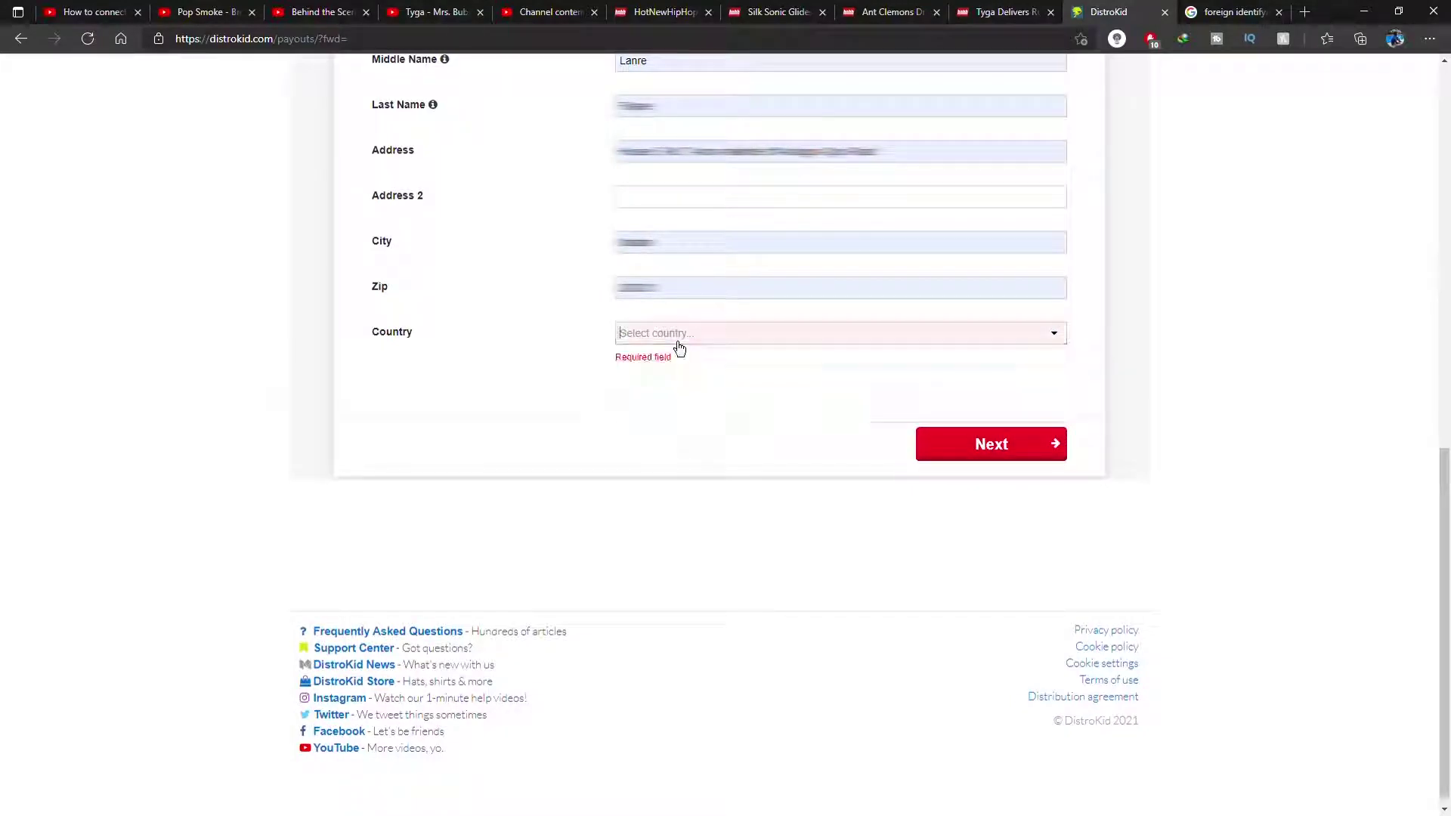
{"action": "left_click", "coordinate": [678, 344]}
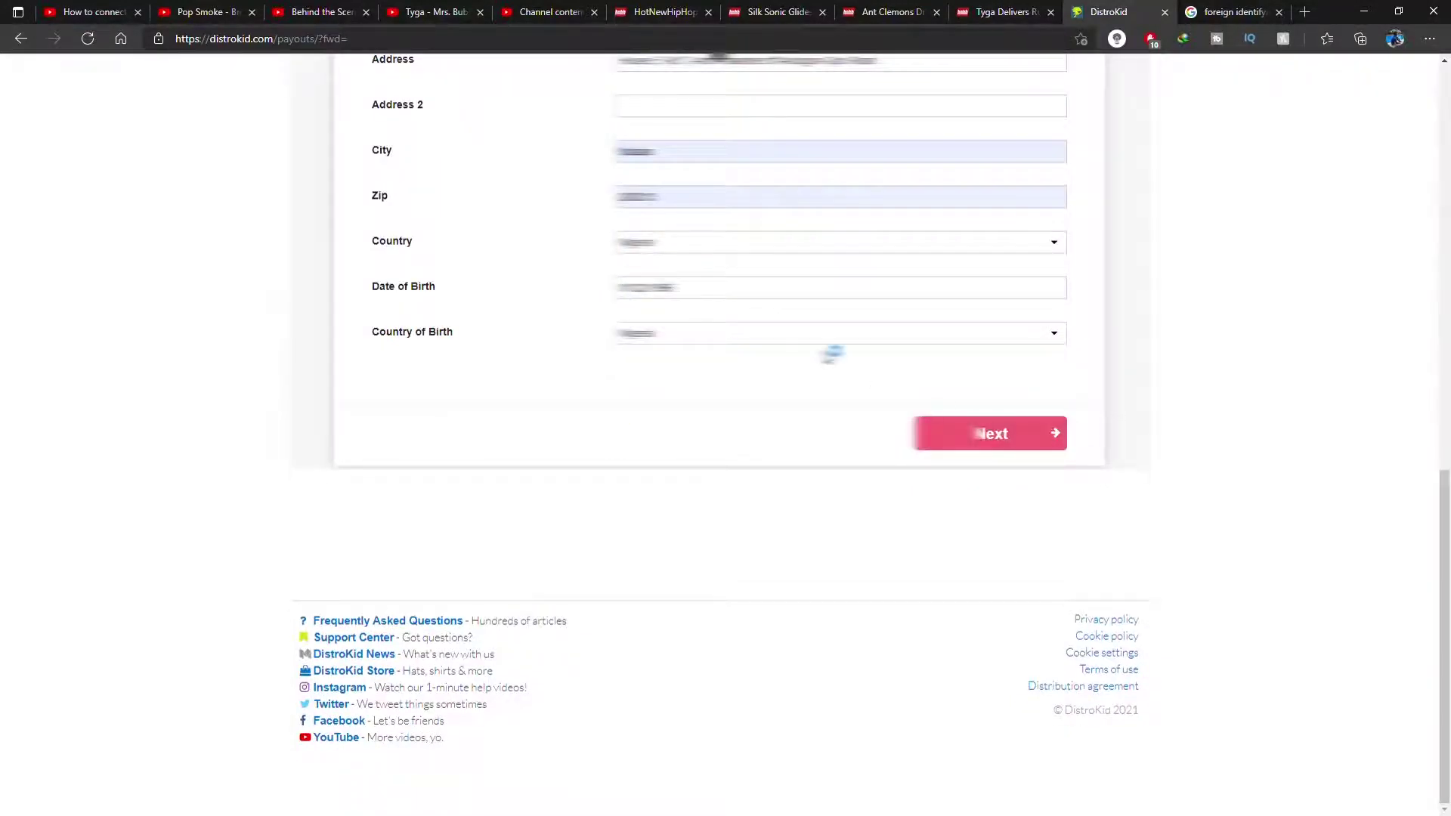
{"action": "key", "text": "Return"}
{"action": "left_click", "coordinate": [716, 326]}
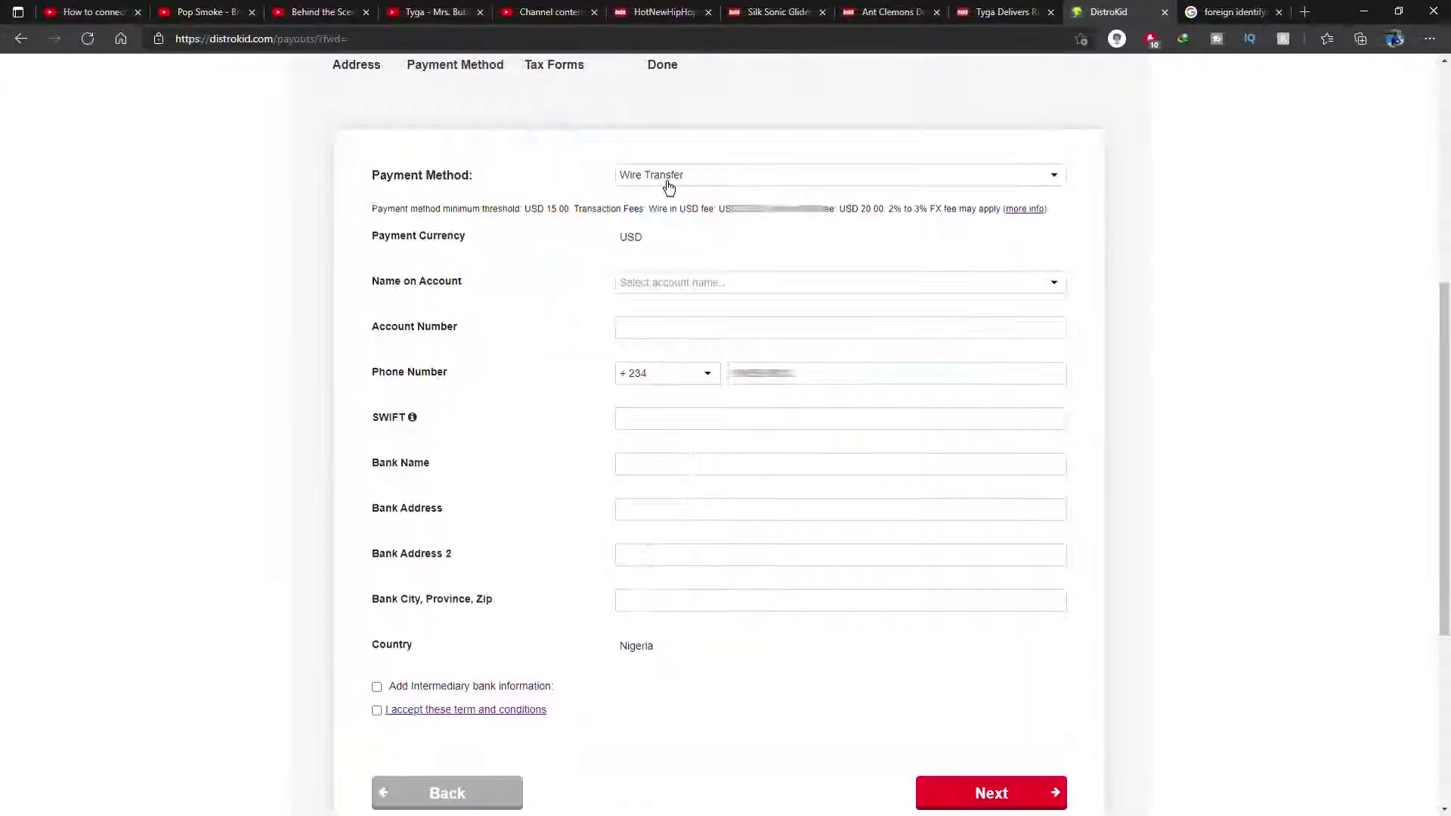
Browse the available payment methods in the Payment Method list
{"action": "left_click", "coordinate": [667, 178]}
{"action": "scroll", "coordinate": [710, 272], "scroll_direction": "down", "scroll_amount": 1}
{"action": "scroll", "coordinate": [703, 260], "scroll_direction": "down", "scroll_amount": 2}
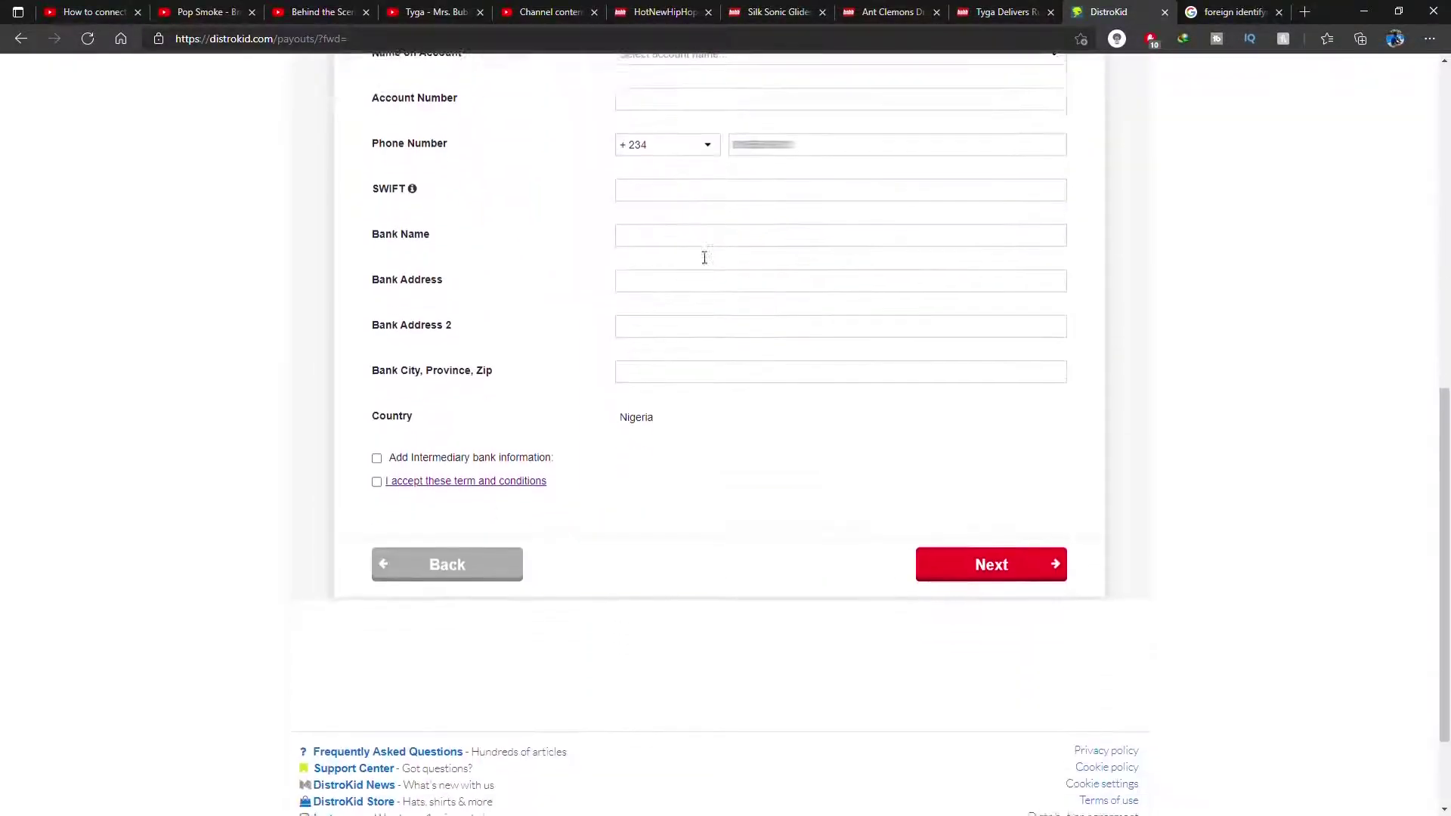
{"action": "scroll", "coordinate": [691, 268], "scroll_direction": "up", "scroll_amount": 3}
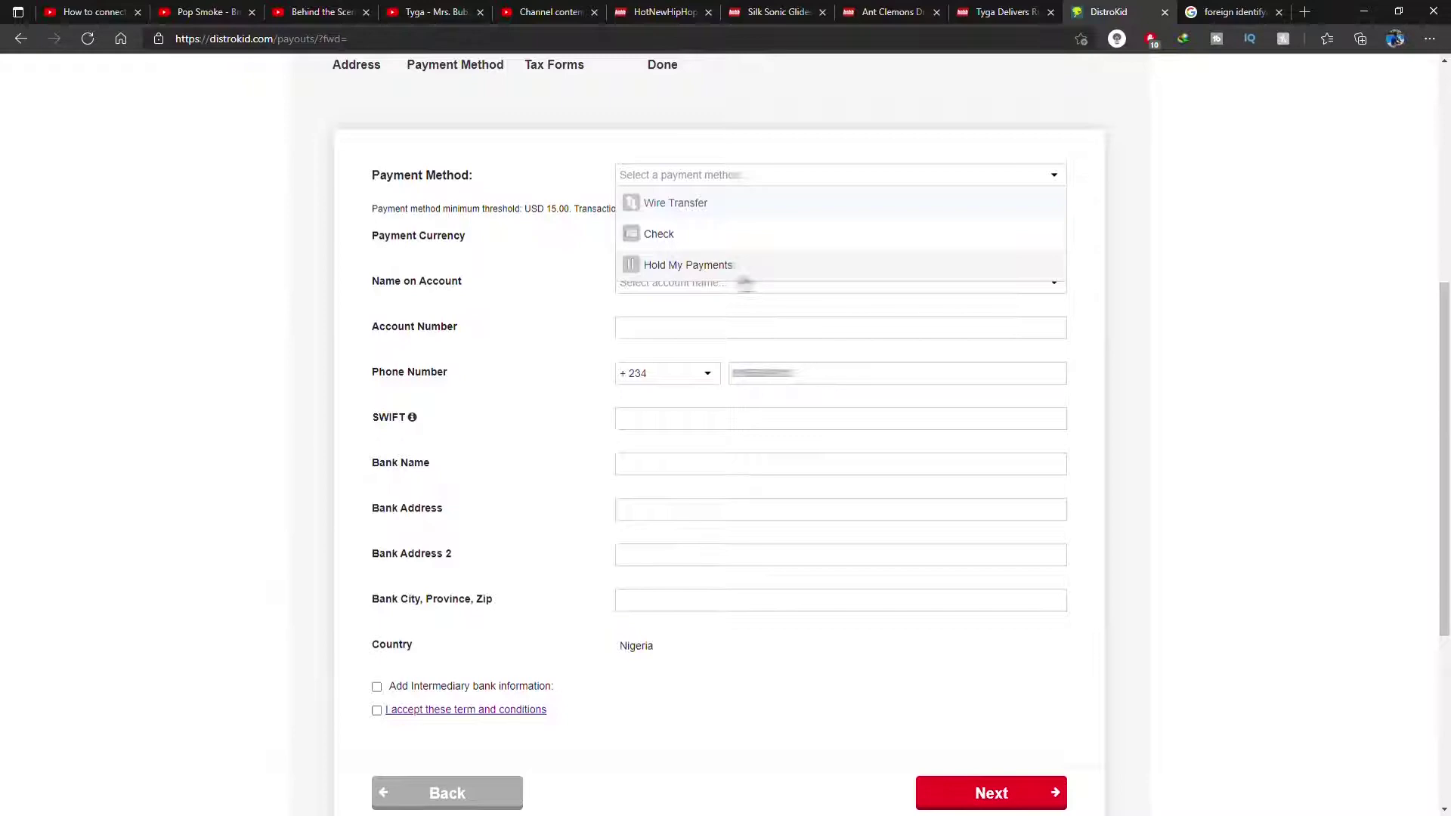
{"action": "scroll", "coordinate": [84, 356], "scroll_direction": "up", "scroll_amount": 5}
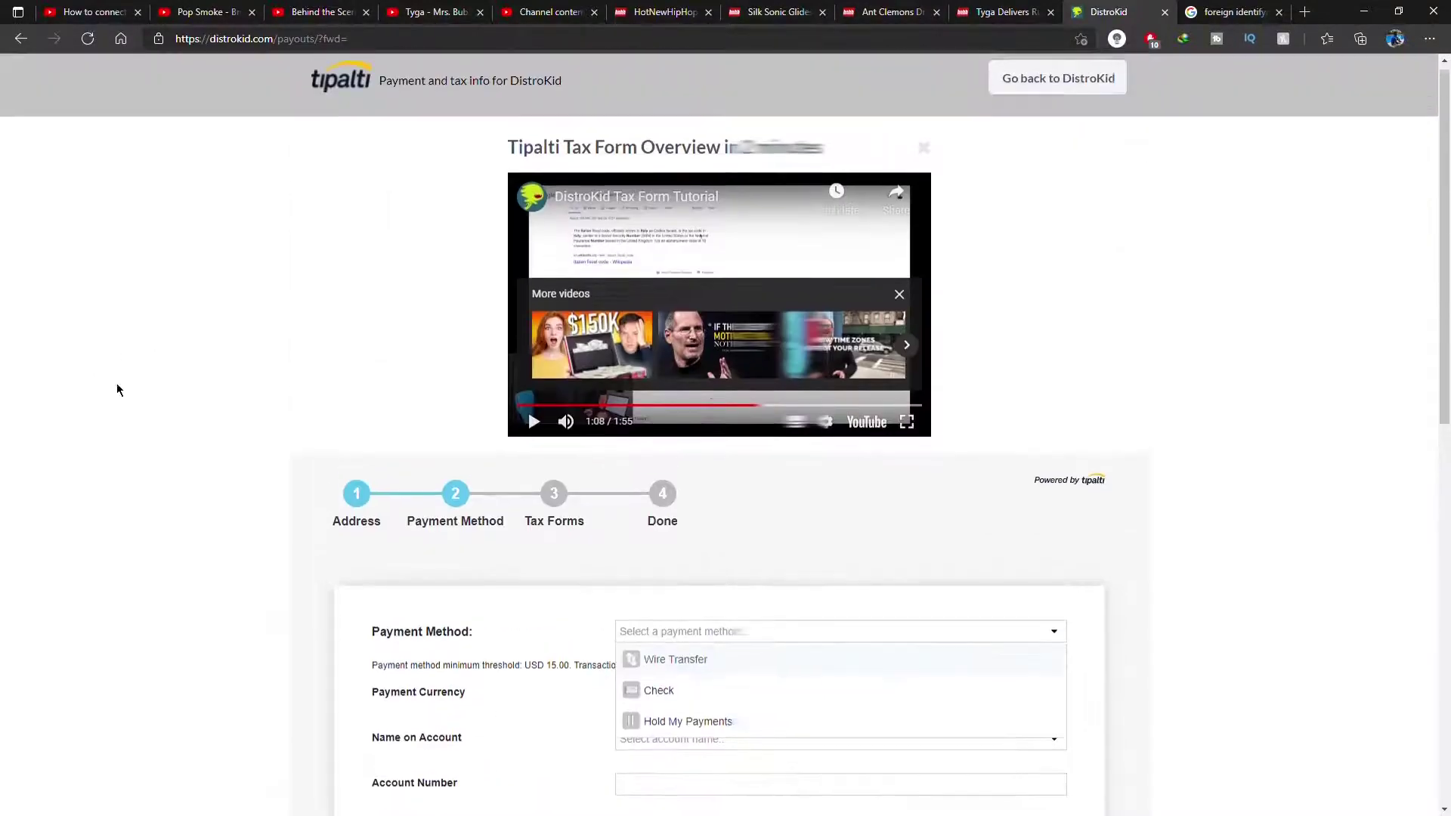
{"action": "scroll", "coordinate": [151, 404], "scroll_direction": "down", "scroll_amount": 3}
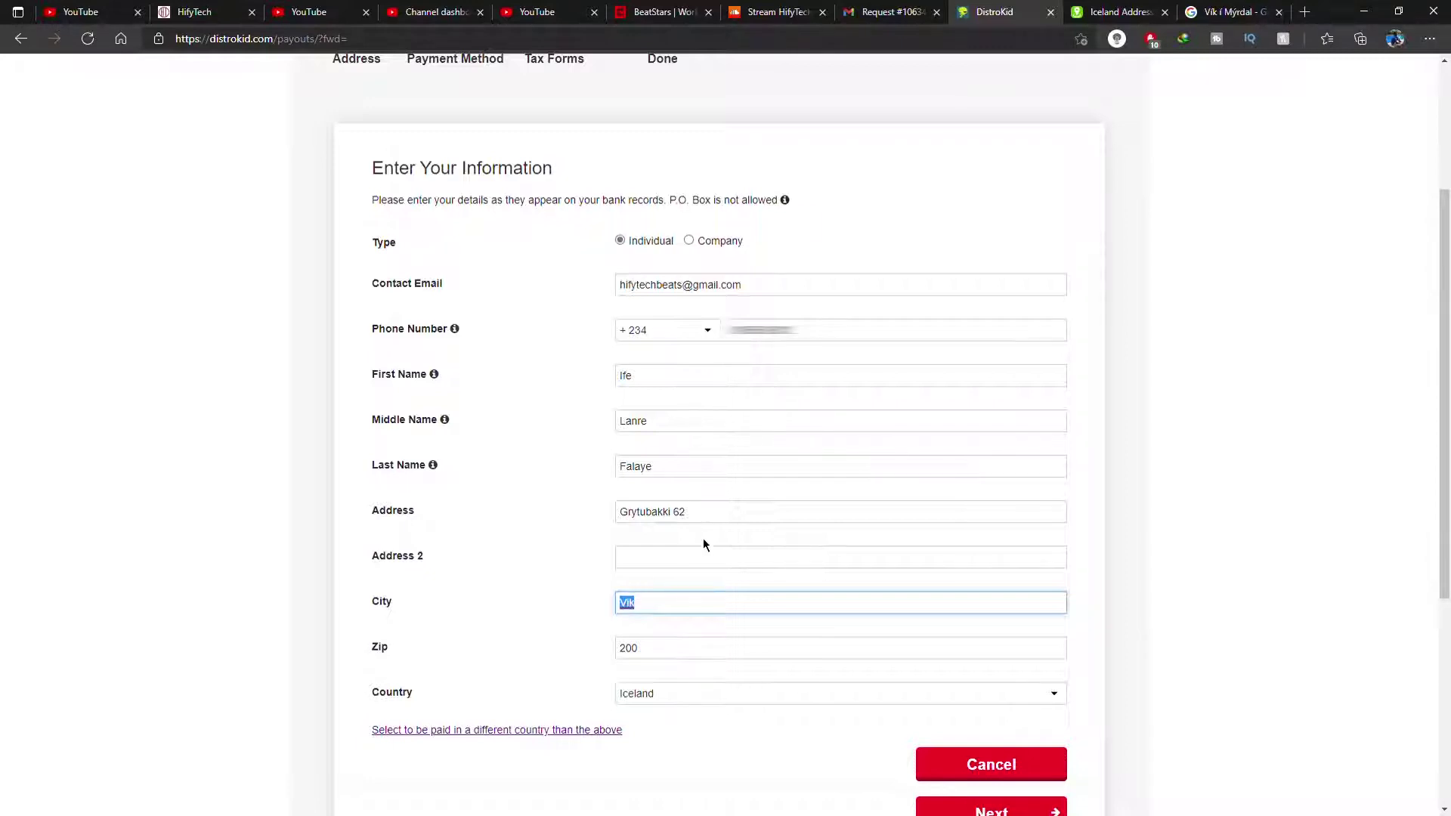
Set the city to 'Reykjavik' without the accented í
{"action": "type", "text": "Reykjavík"}
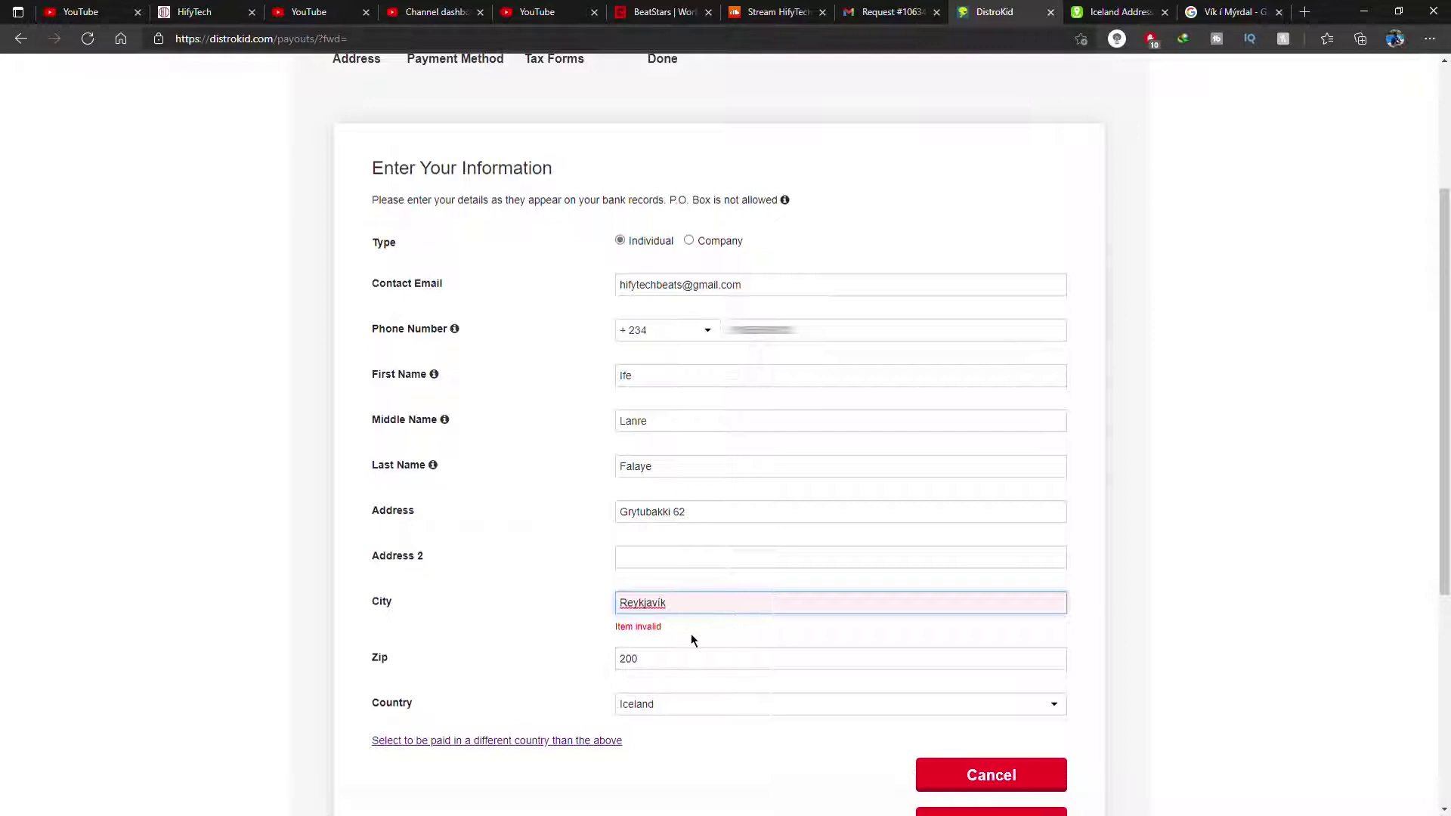
{"action": "key", "text": "Left"}
{"action": "key", "text": "BackSpace"}
{"action": "type", "text": "i"}
{"action": "key", "text": "End"}
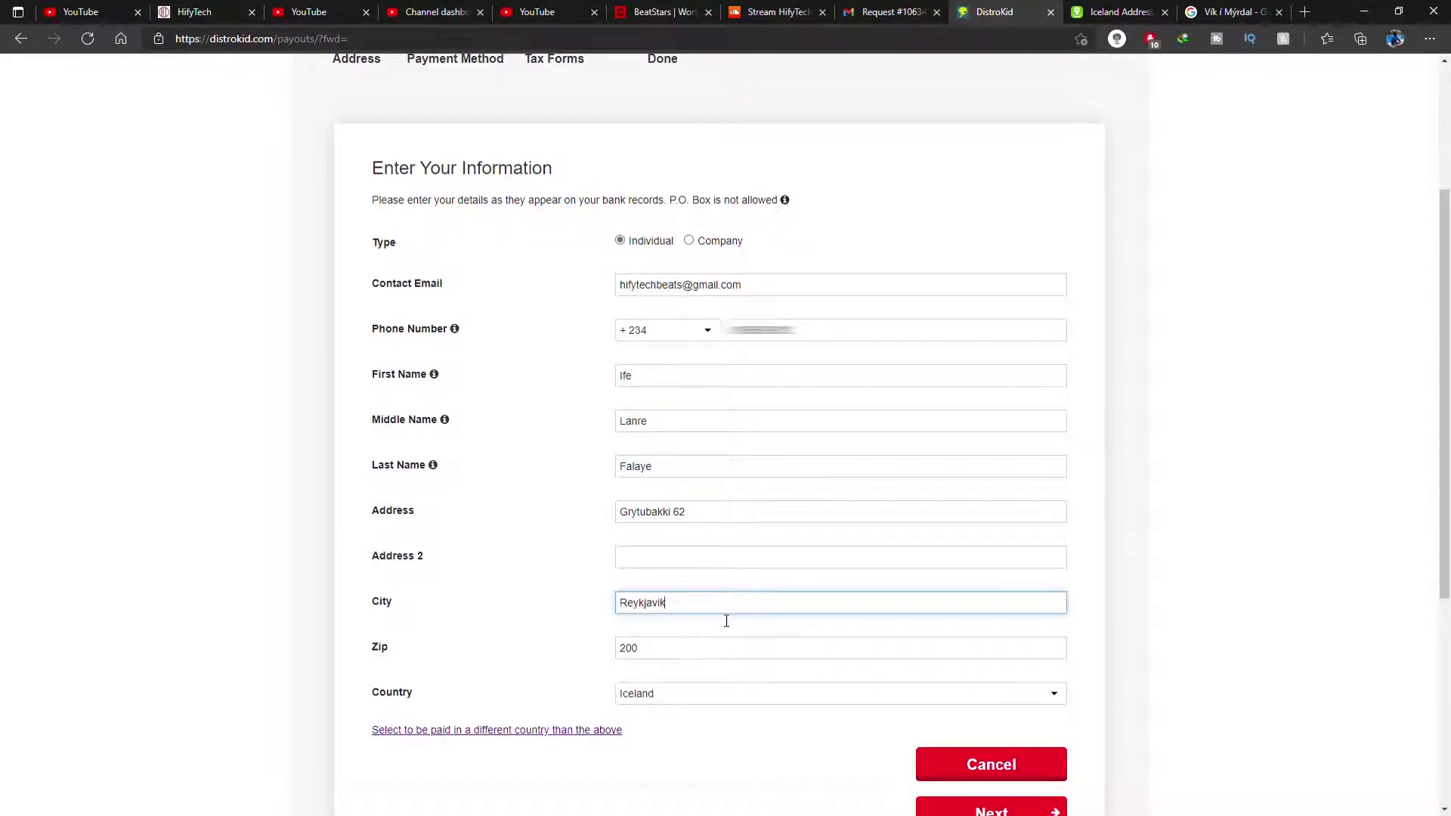
Select the street address text and return to the Iceland address generator tab
{"action": "left_click_drag", "start_coordinate": [714, 520], "coordinate": [557, 518]}
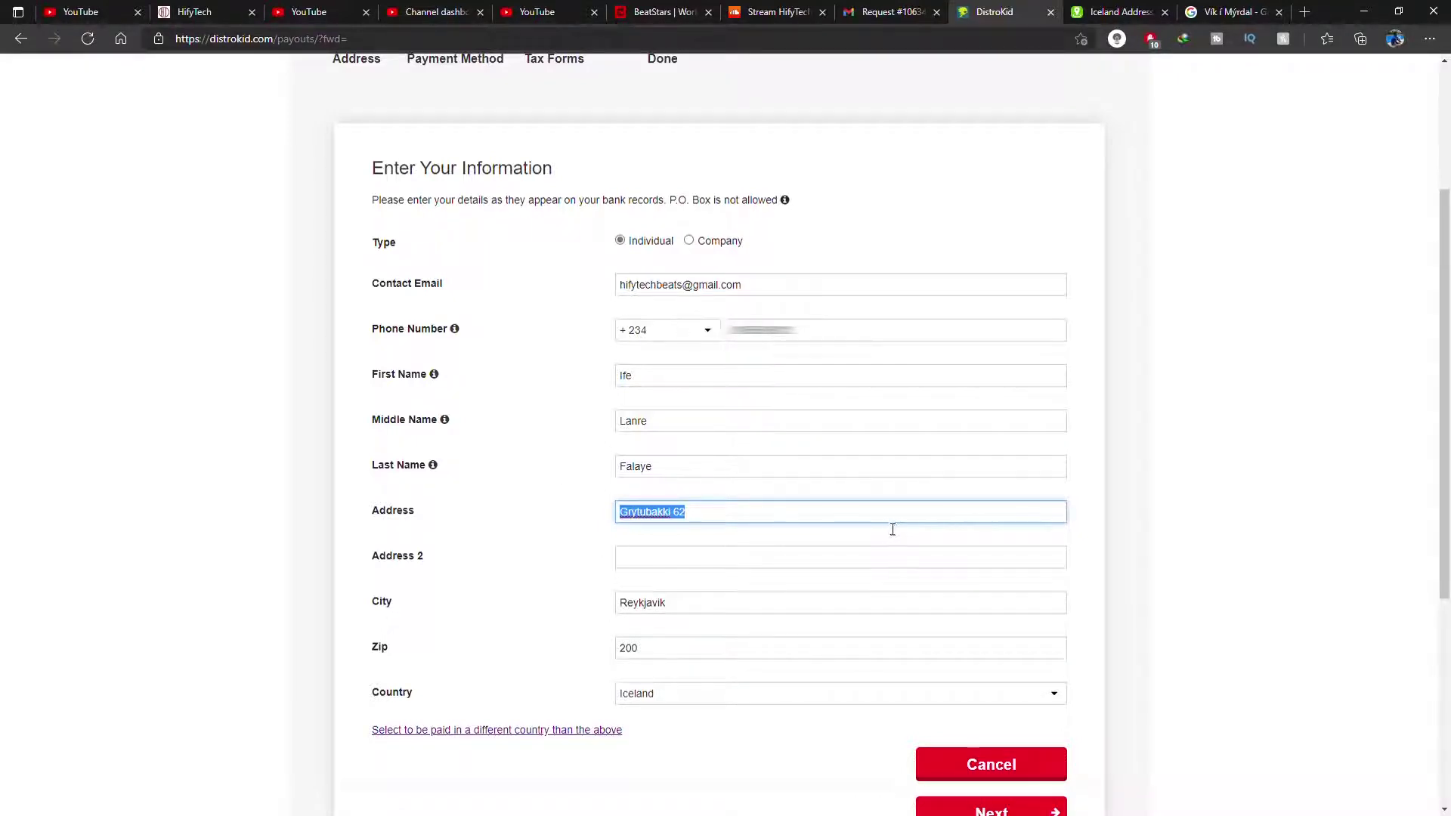
{"action": "left_click", "coordinate": [1211, 10]}
{"action": "left_click", "coordinate": [1126, 6]}
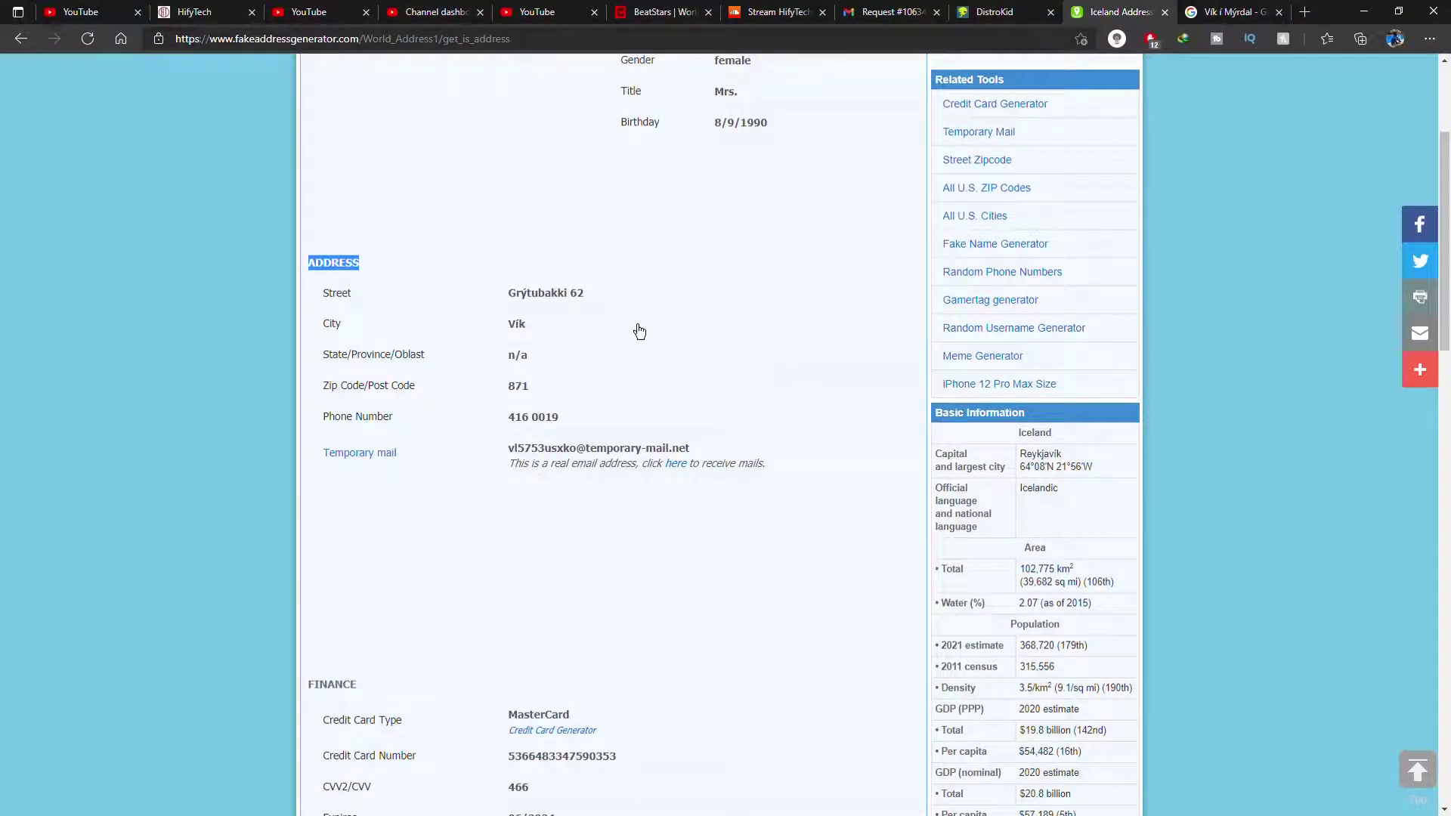
Scroll through the generated Icelandic address on Fake Address Generator
{"action": "scroll", "coordinate": [640, 331], "scroll_direction": "up", "scroll_amount": 3}
{"action": "scroll", "coordinate": [640, 329], "scroll_direction": "down", "scroll_amount": 6}
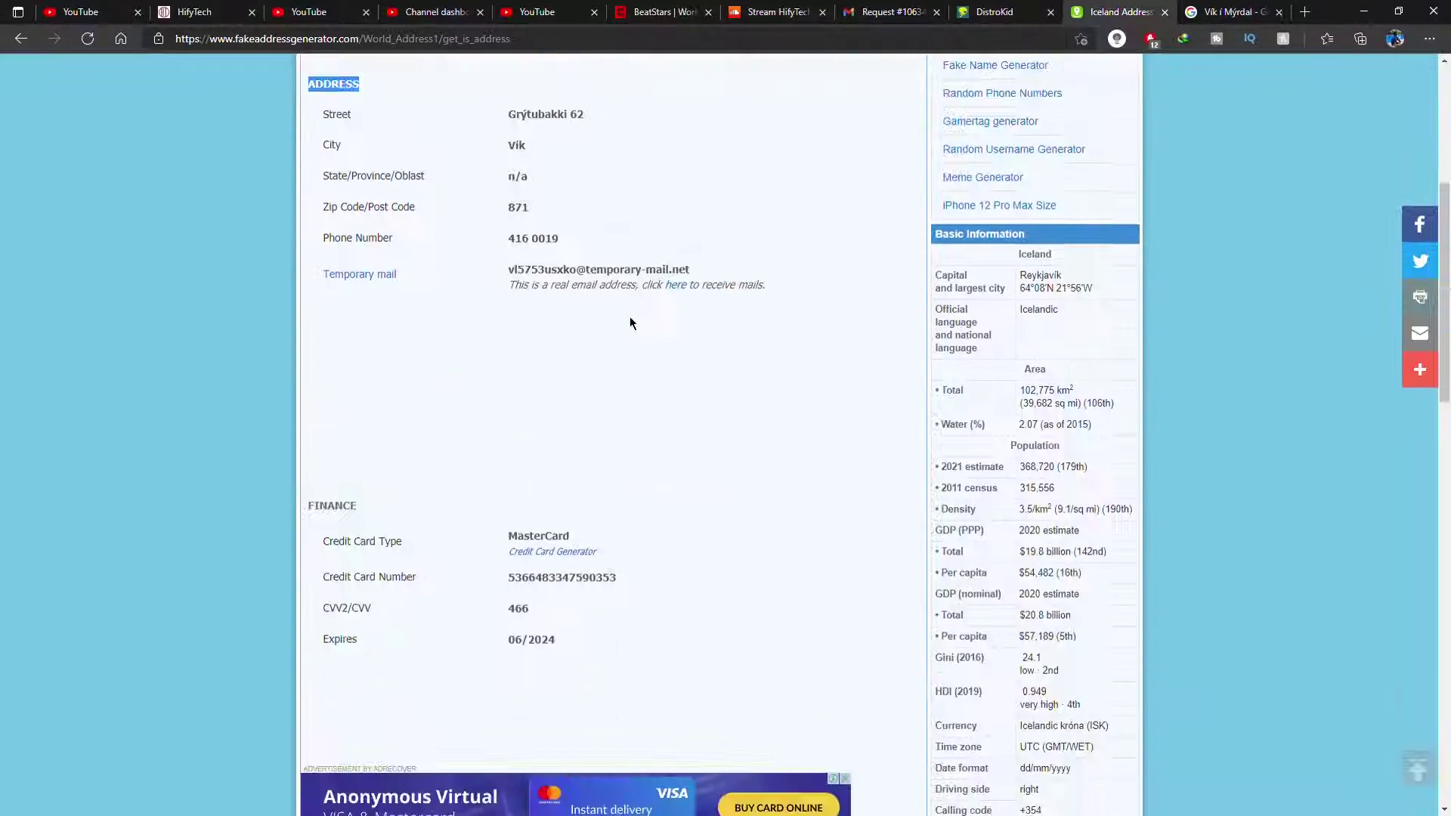
{"action": "scroll", "coordinate": [569, 567], "scroll_direction": "up", "scroll_amount": 6}
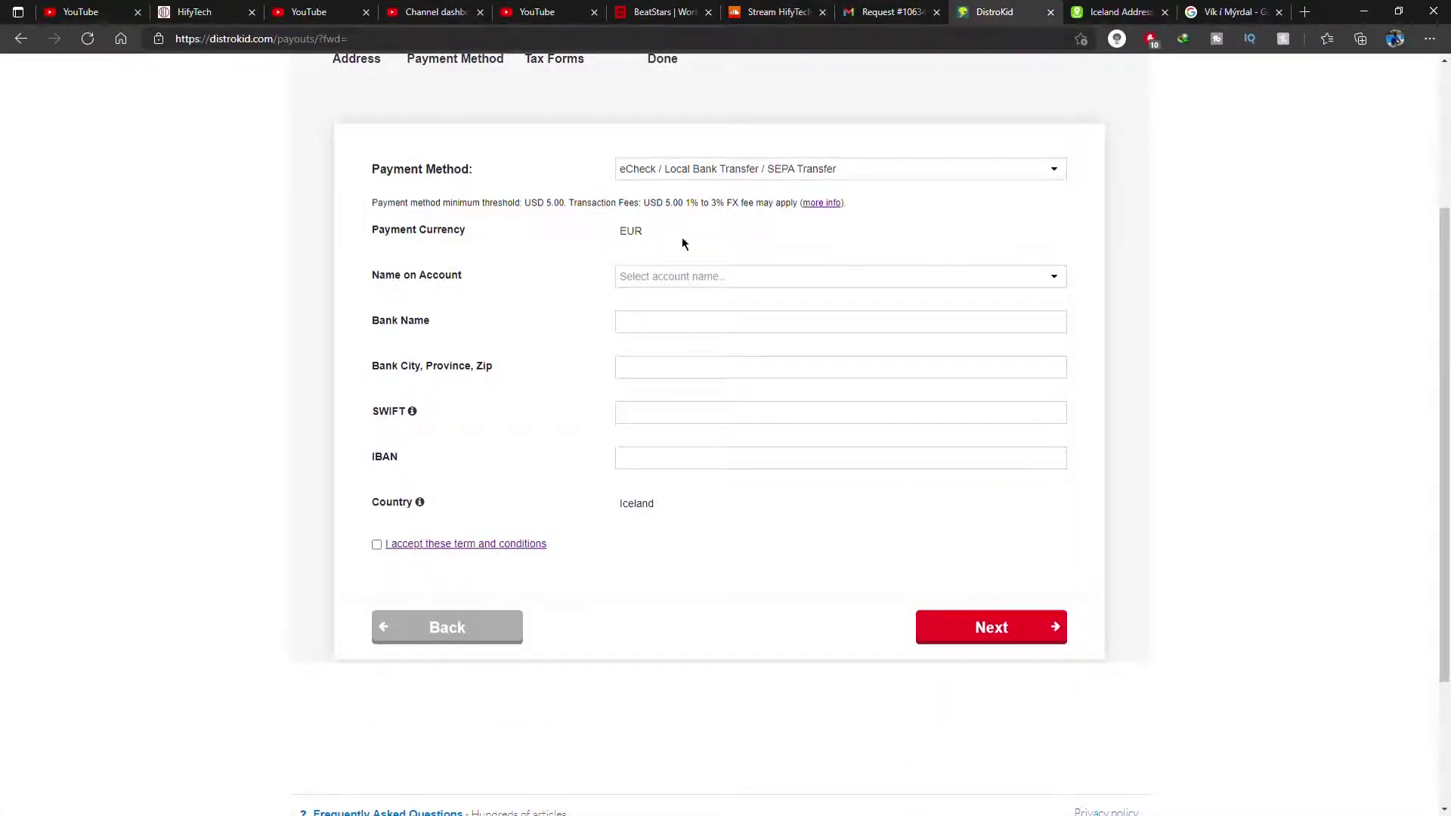
Choose PayPal paid in USD, and autofill the PayPal email and account names
{"action": "left_click", "coordinate": [797, 170]}
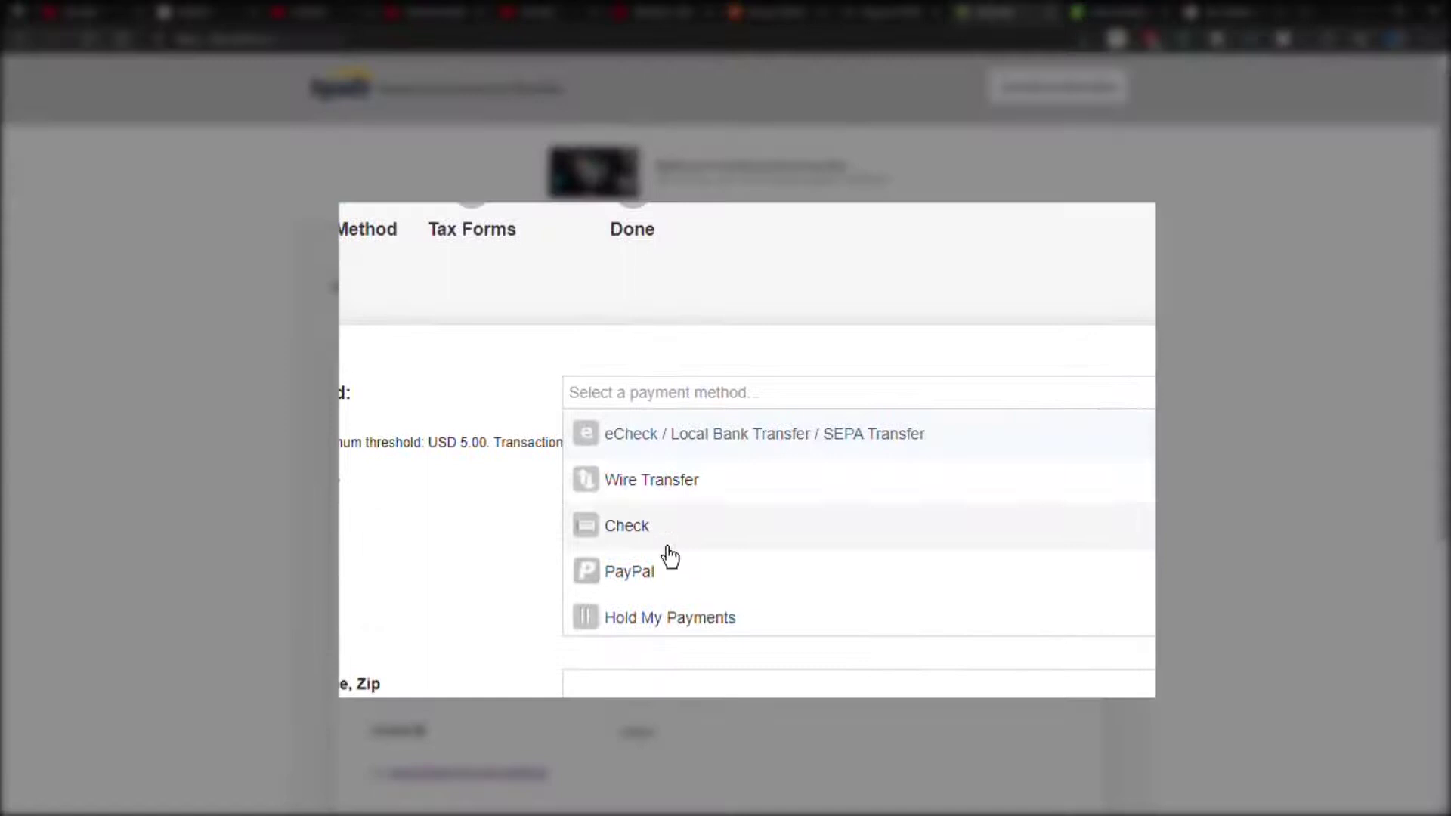
{"action": "left_click", "coordinate": [669, 289]}
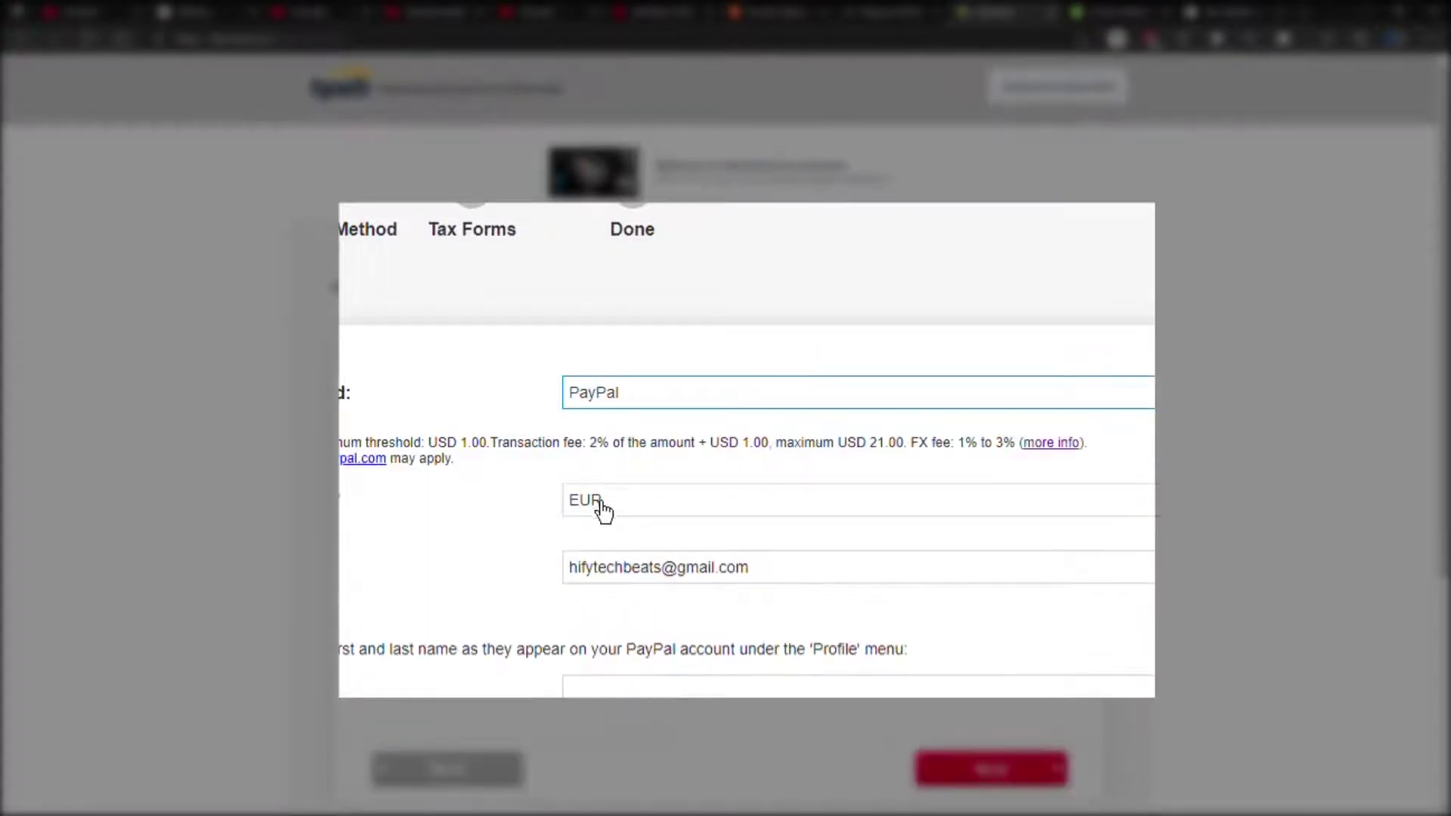
{"action": "left_click", "coordinate": [601, 502]}
{"action": "scroll", "coordinate": [615, 560], "scroll_direction": "up", "scroll_amount": 2}
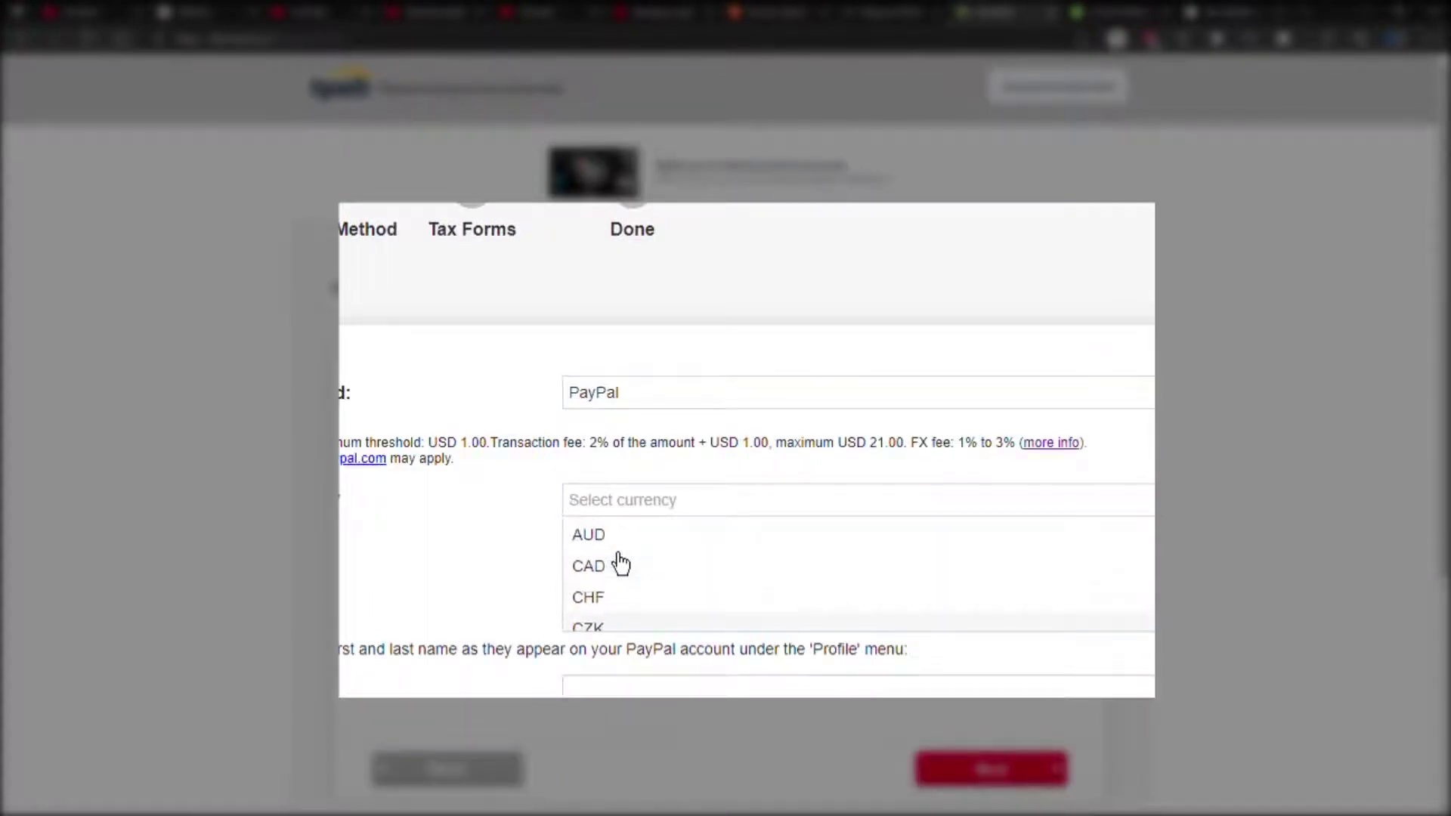
{"action": "scroll", "coordinate": [619, 563], "scroll_direction": "down", "scroll_amount": 3}
{"action": "scroll", "coordinate": [619, 562], "scroll_direction": "down", "scroll_amount": 10}
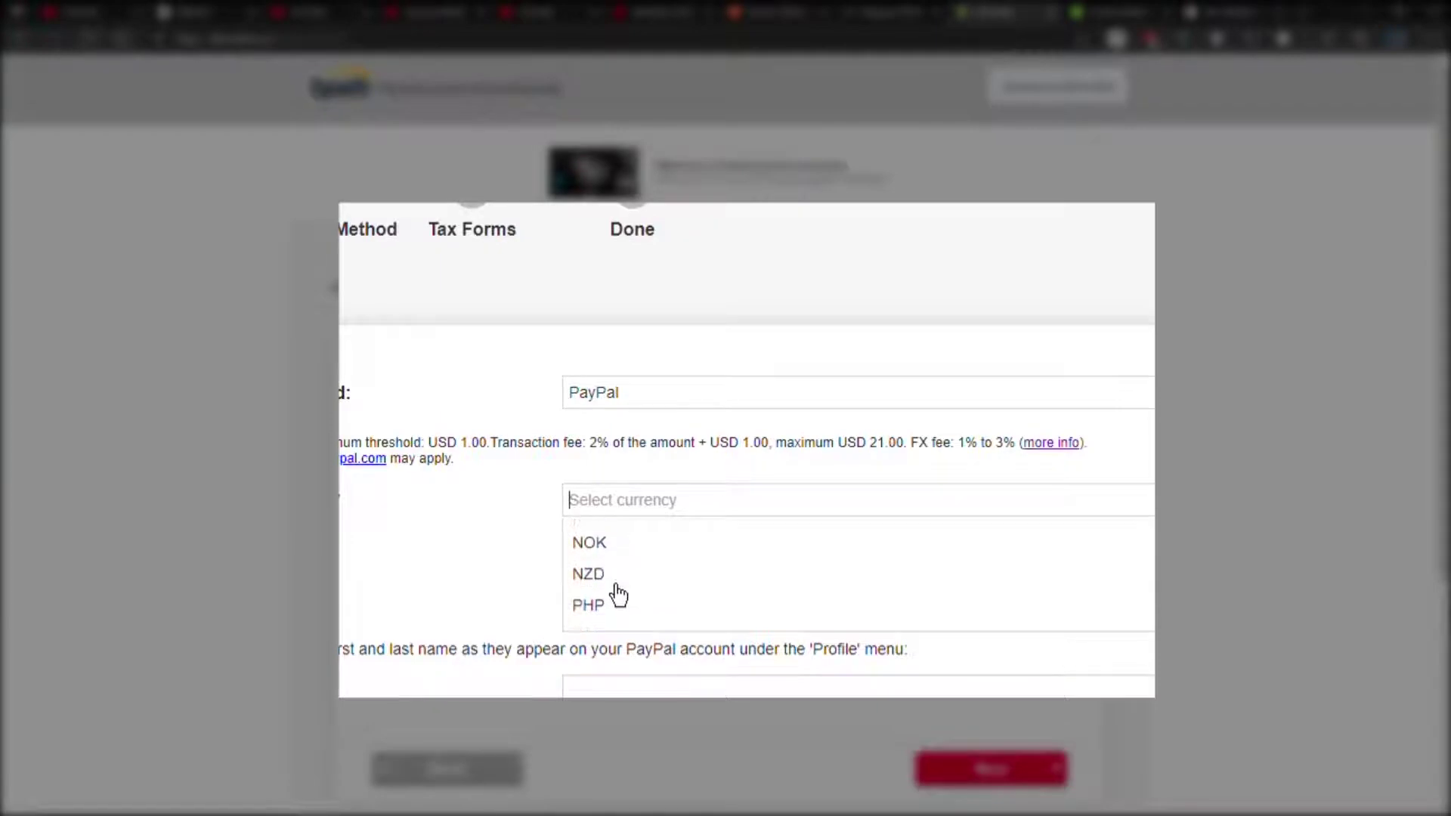
{"action": "scroll", "coordinate": [618, 596], "scroll_direction": "down", "scroll_amount": 3}
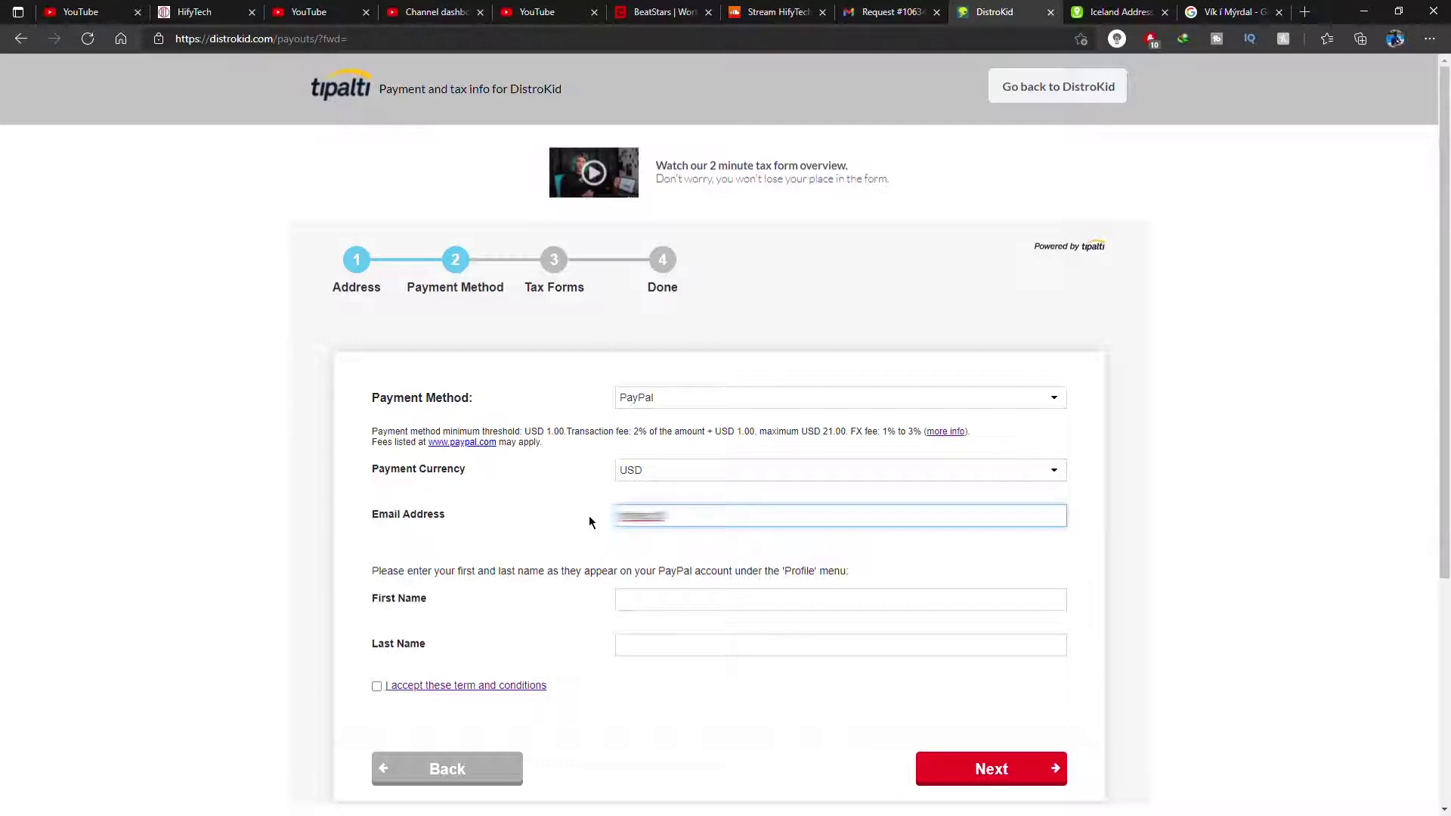
{"action": "left_click", "coordinate": [673, 566]}
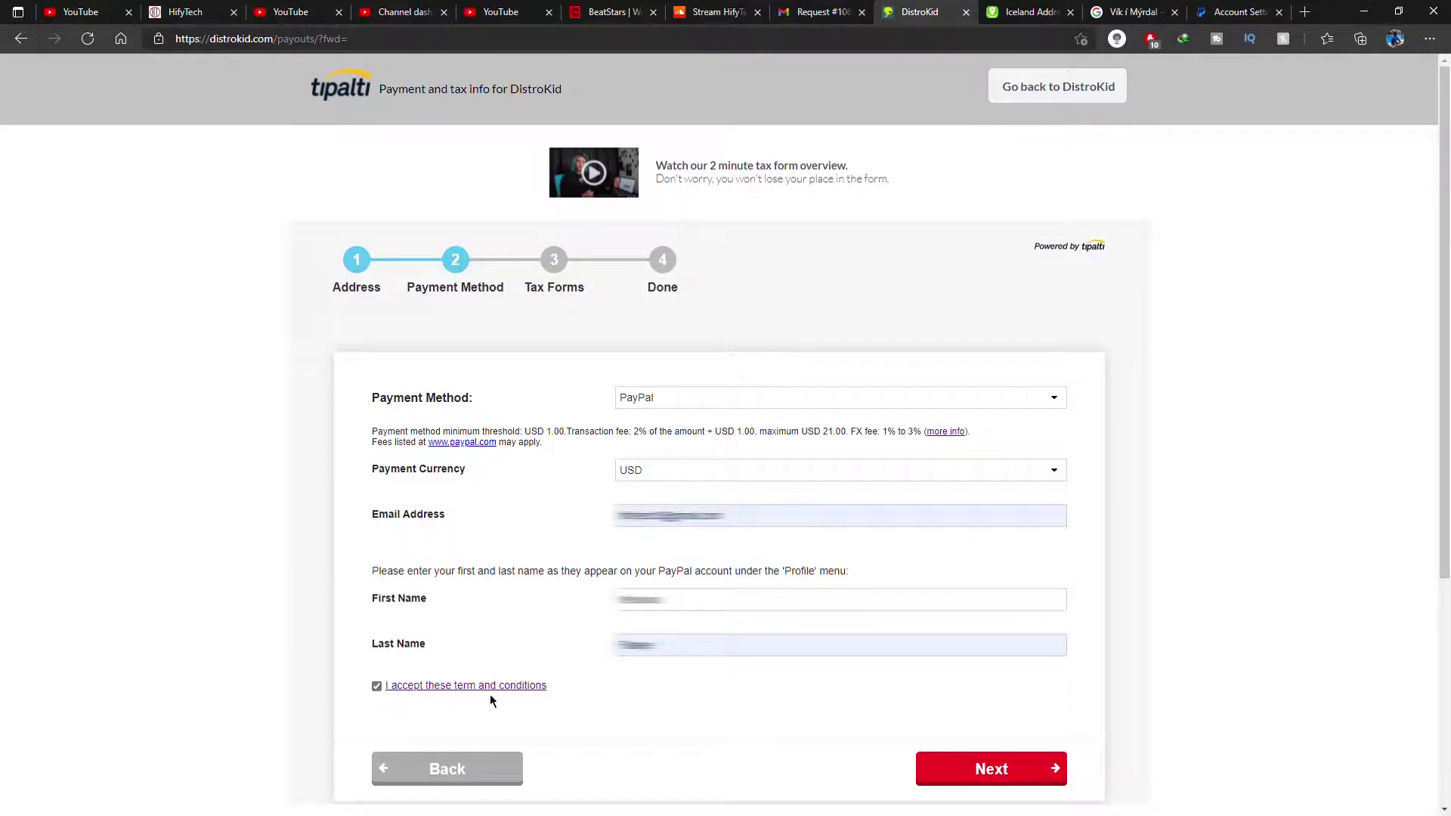
{"action": "scroll", "coordinate": [514, 627], "scroll_direction": "down", "scroll_amount": 3}
Save the PayPal payout method, then pick the W-8BEN tax form and start it
{"action": "left_click", "coordinate": [987, 542]}
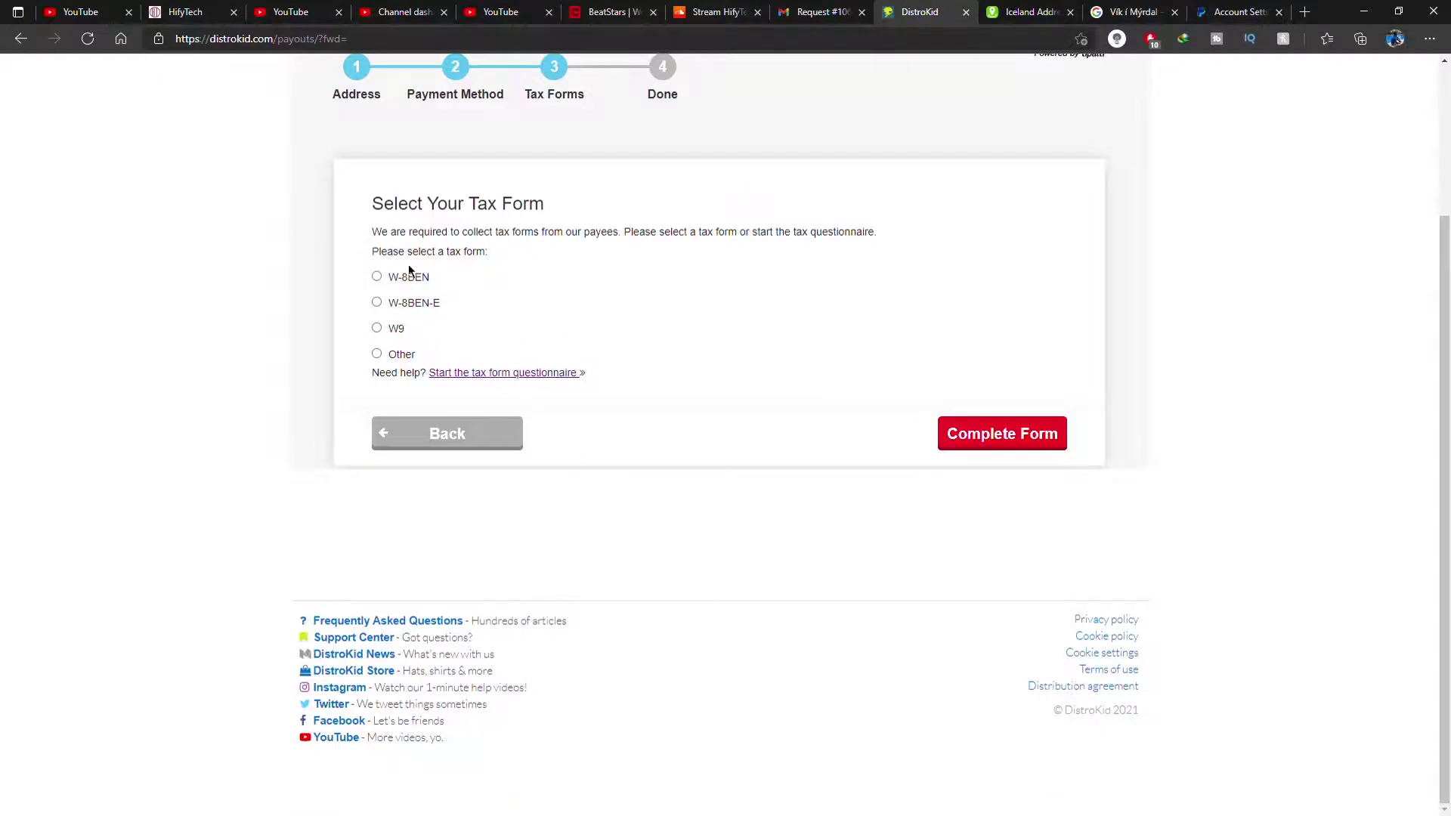
{"action": "scroll", "coordinate": [415, 247], "scroll_direction": "up", "scroll_amount": 3}
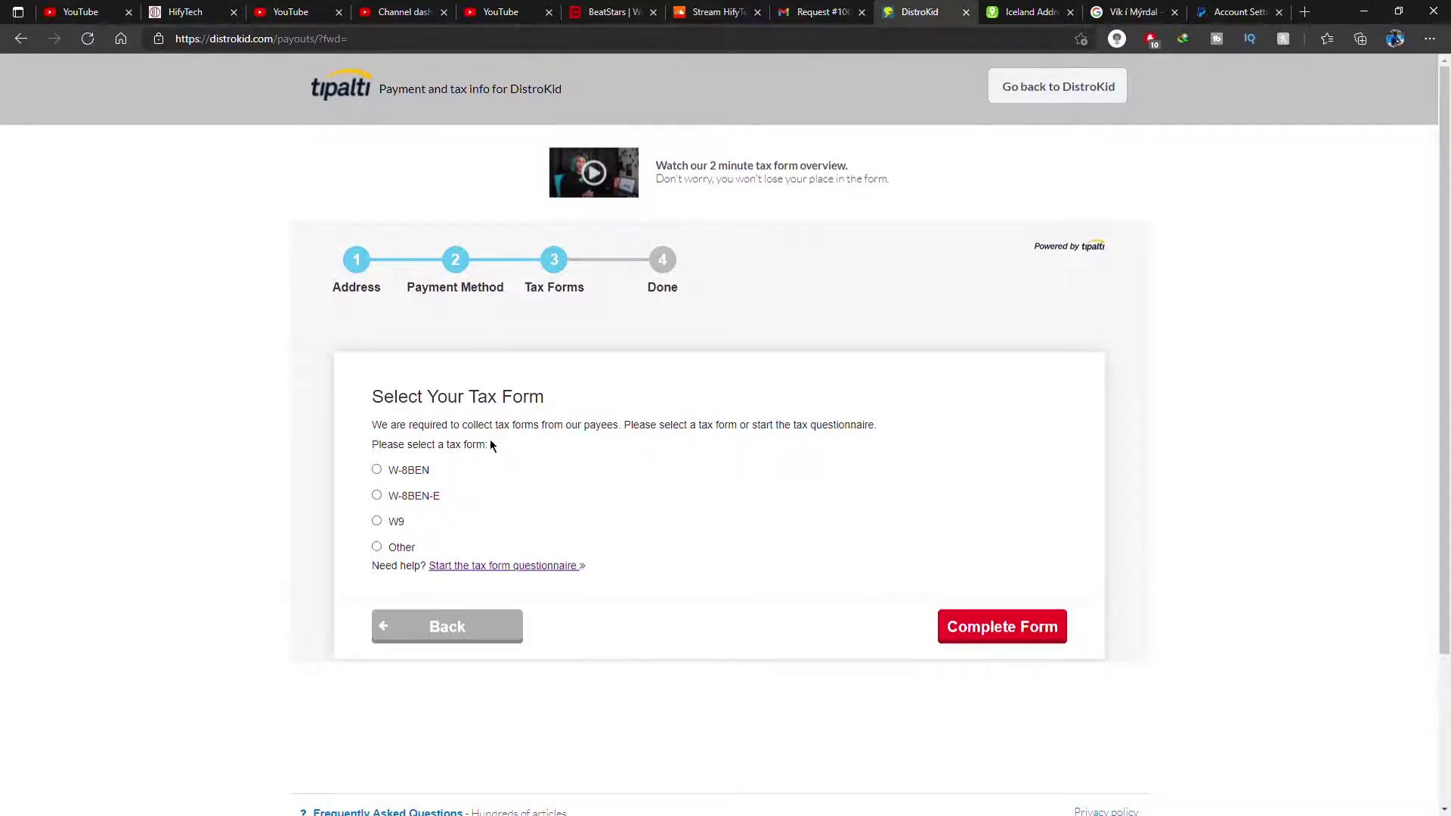
{"action": "left_click", "coordinate": [408, 470]}
{"action": "left_click", "coordinate": [973, 641]}
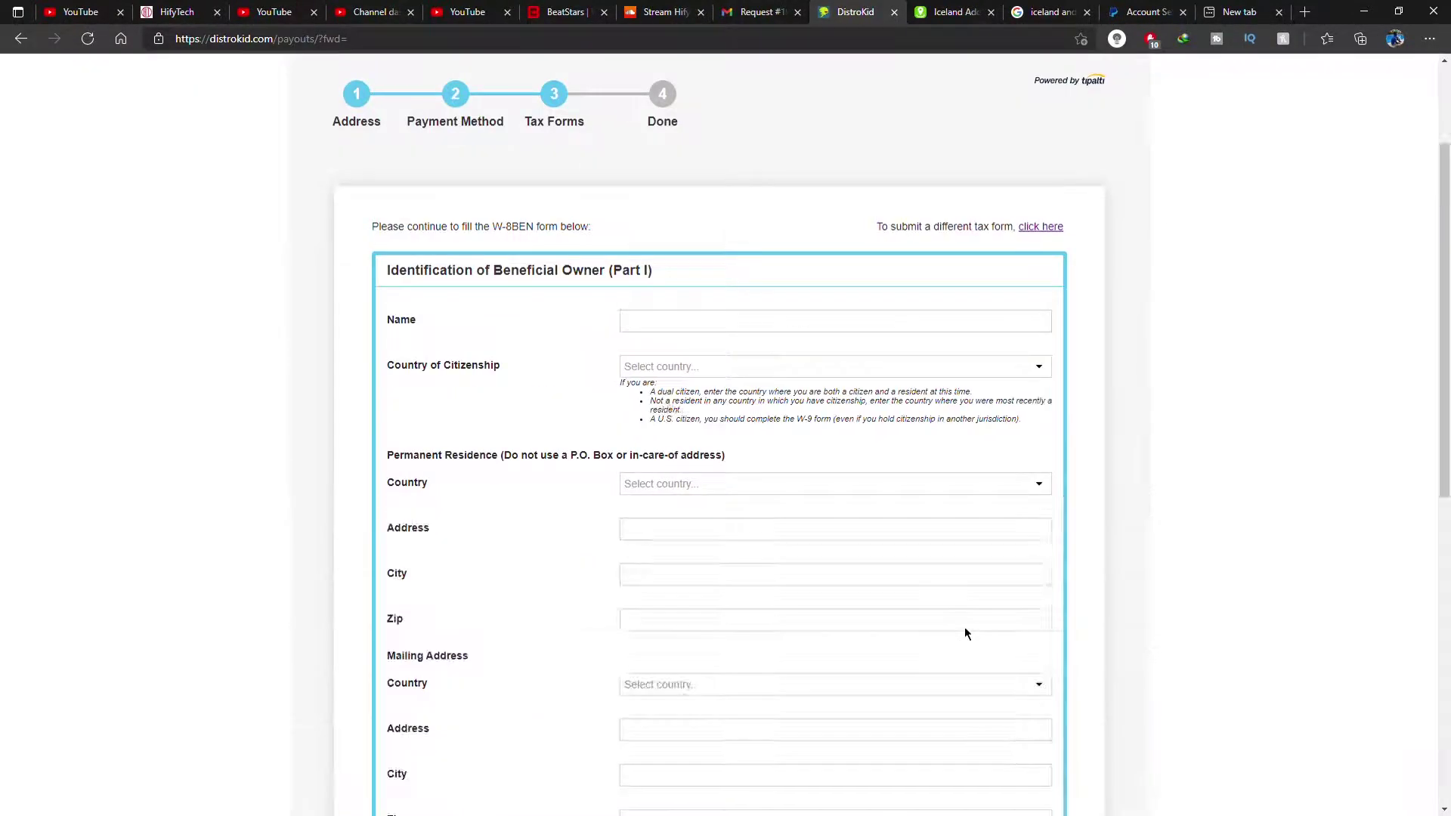
Fill in the beneficial owner's name and citizenship country, and accept the 30% withholding notice
{"action": "scroll", "coordinate": [664, 333], "scroll_direction": "down", "scroll_amount": 9}
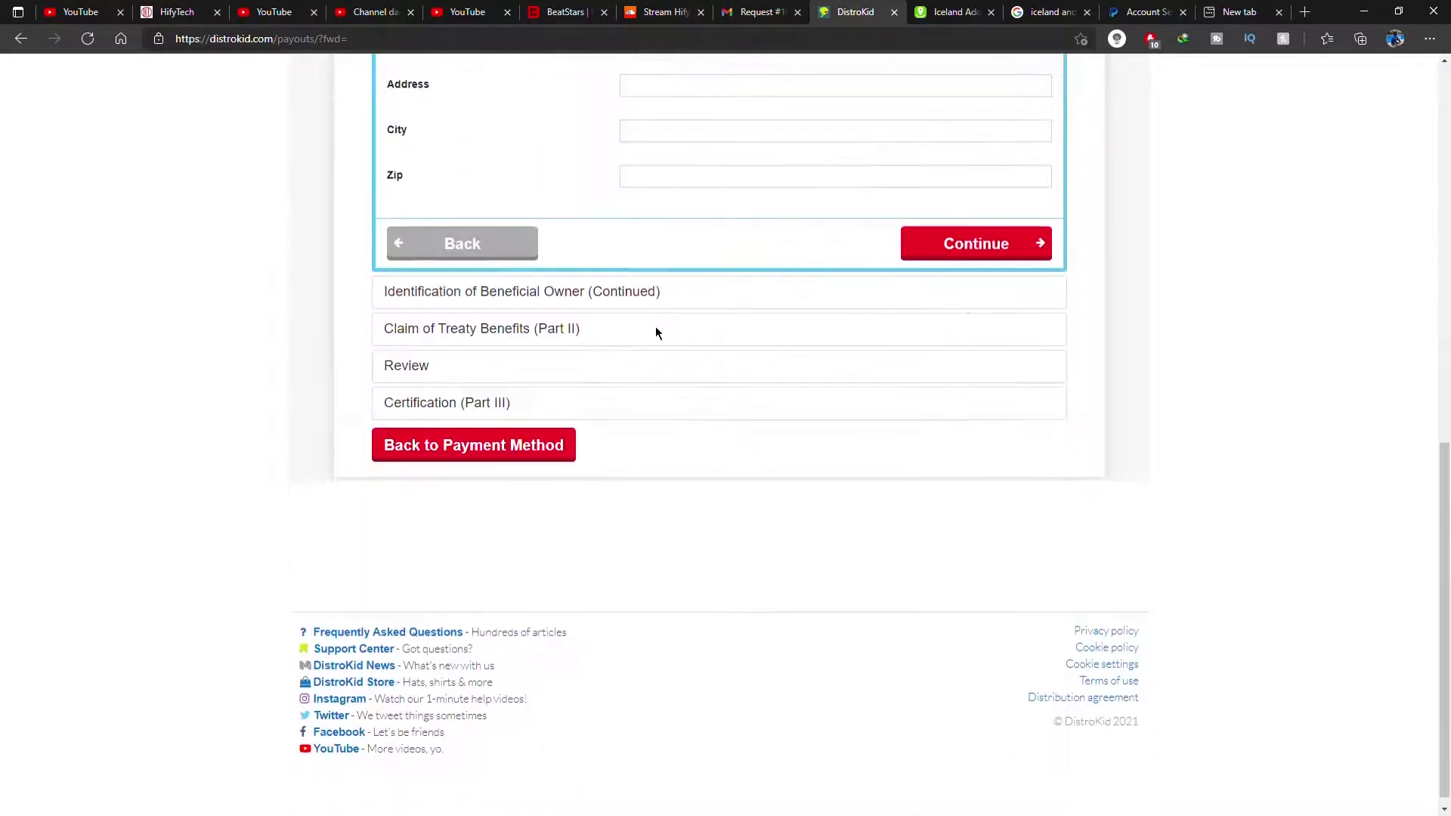
{"action": "scroll", "coordinate": [656, 348], "scroll_direction": "up", "scroll_amount": 6}
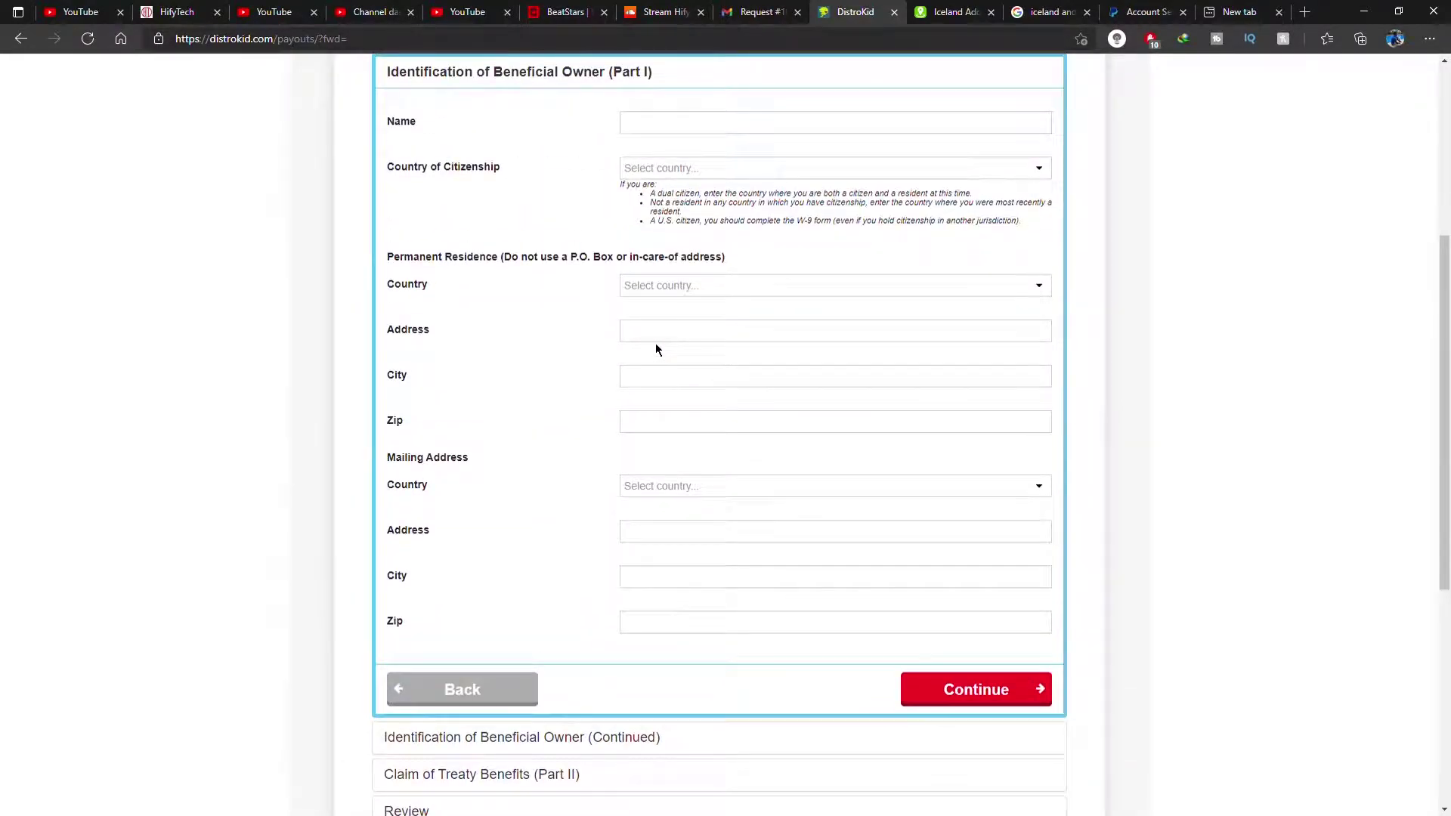
{"action": "scroll", "coordinate": [654, 346], "scroll_direction": "up", "scroll_amount": 5}
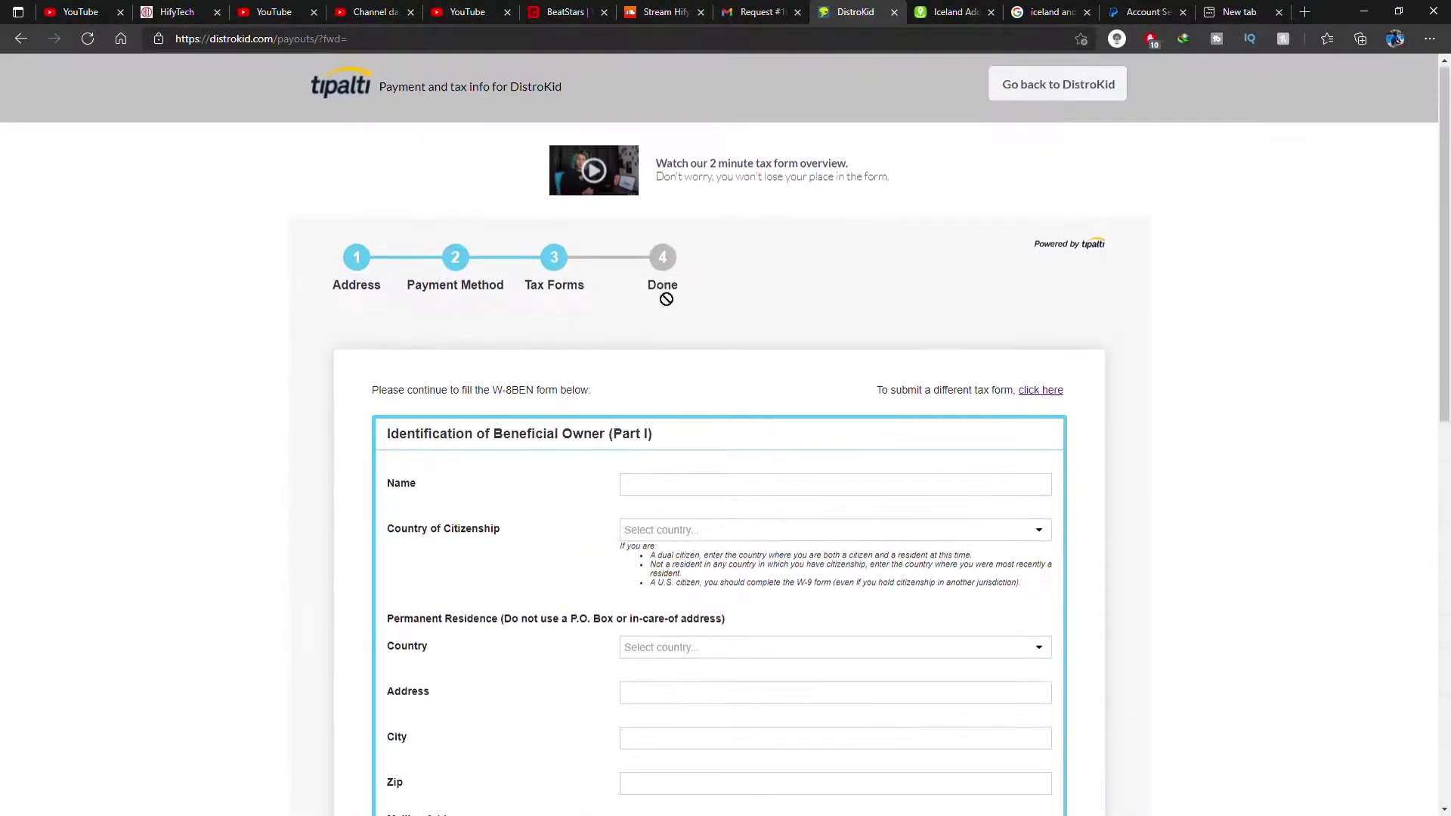
{"action": "left_click", "coordinate": [668, 503]}
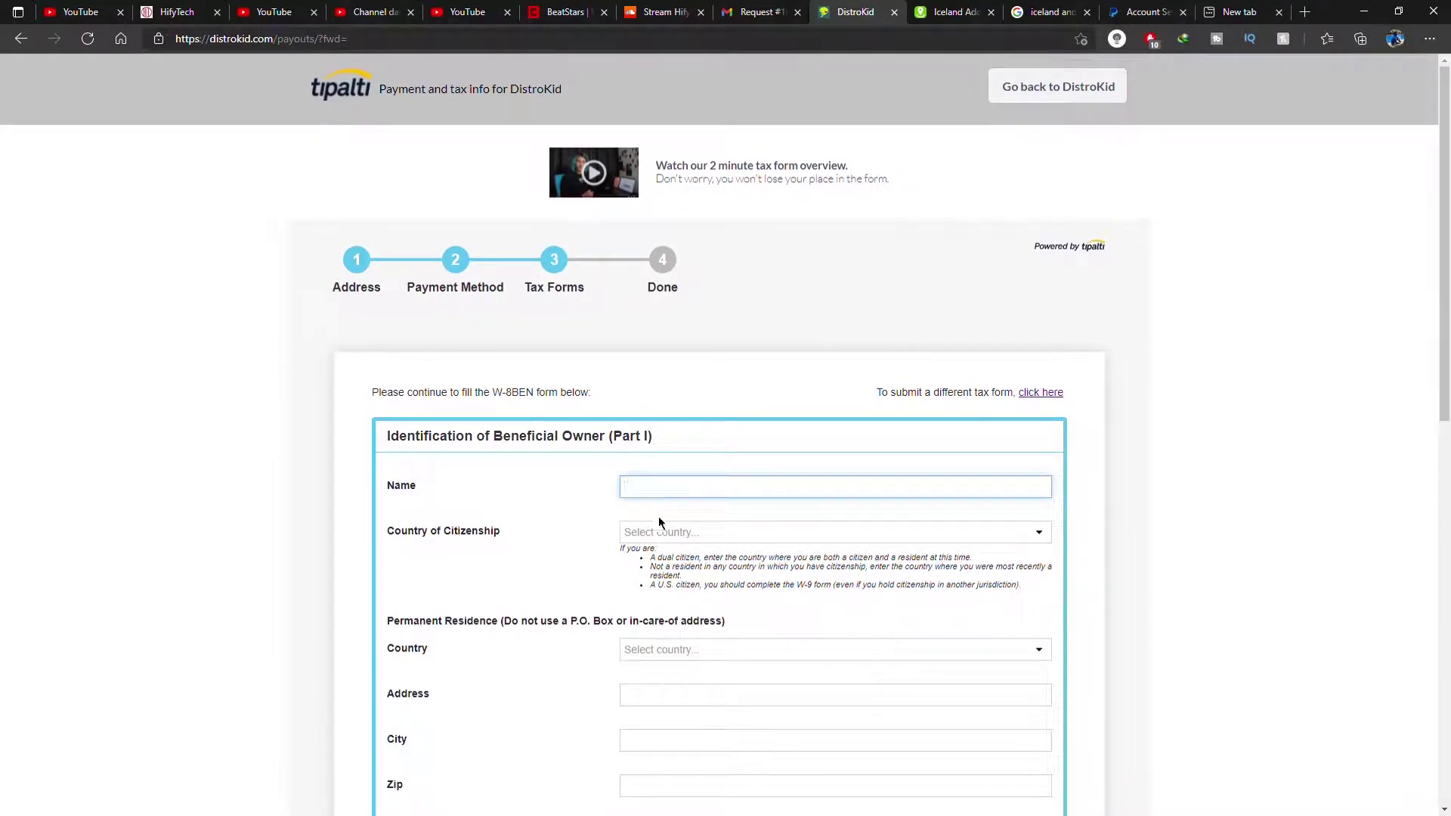
{"action": "left_click", "coordinate": [659, 523]}
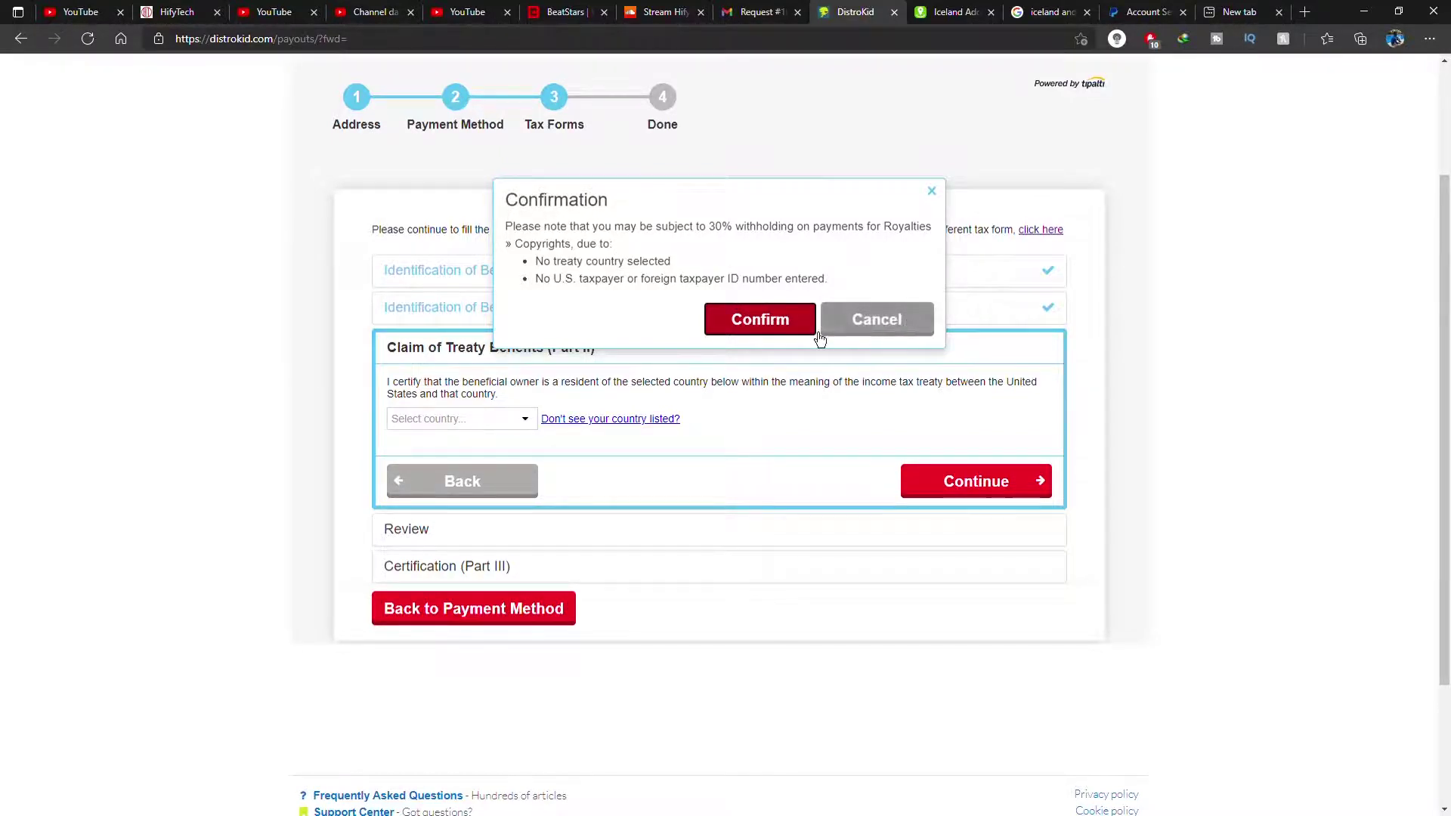
{"action": "left_click", "coordinate": [765, 331]}
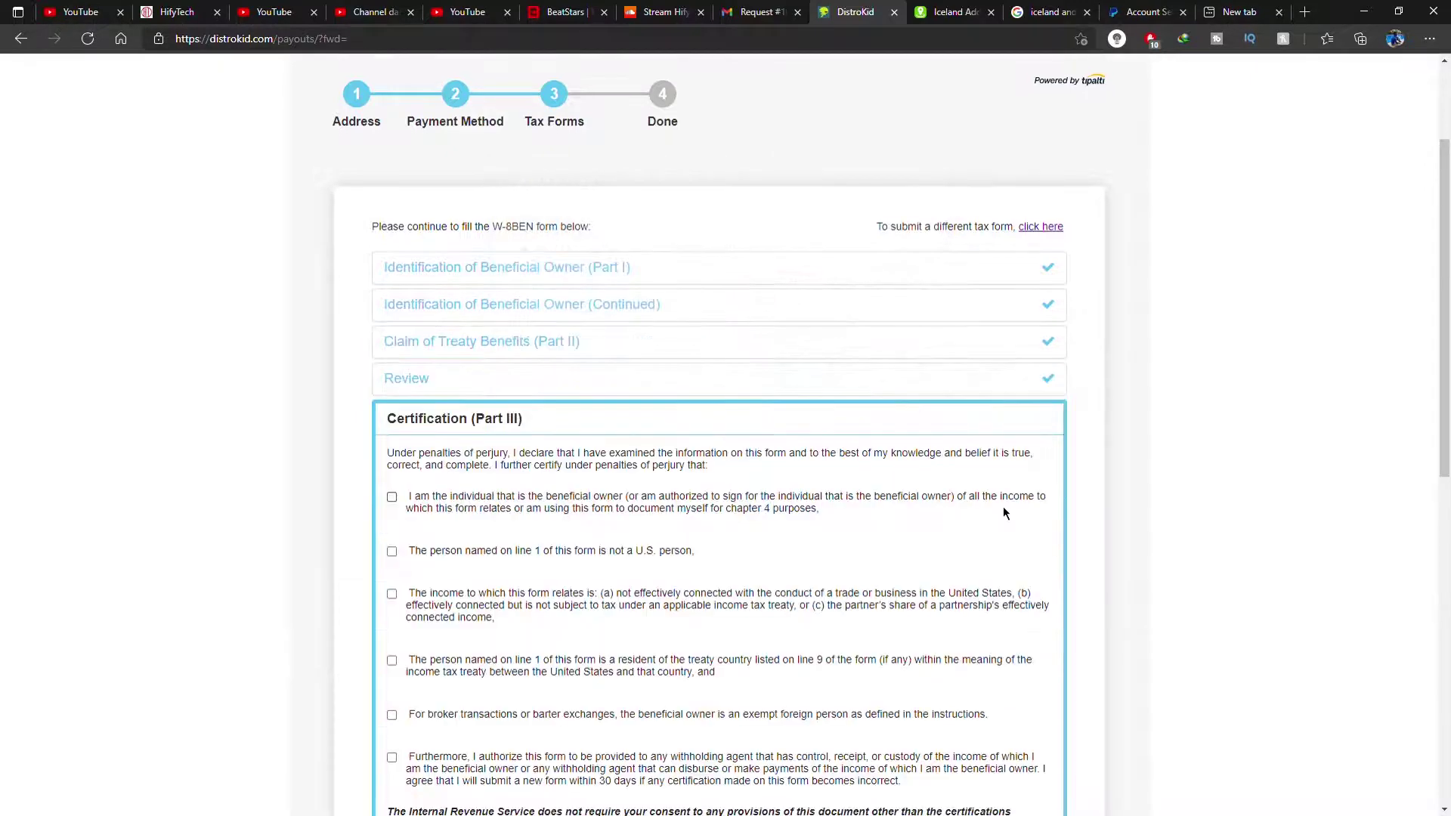
Certify beneficial ownership and non-U.S. status, then submit the W-8BEN form
{"action": "left_click", "coordinate": [392, 497]}
{"action": "left_click", "coordinate": [392, 552]}
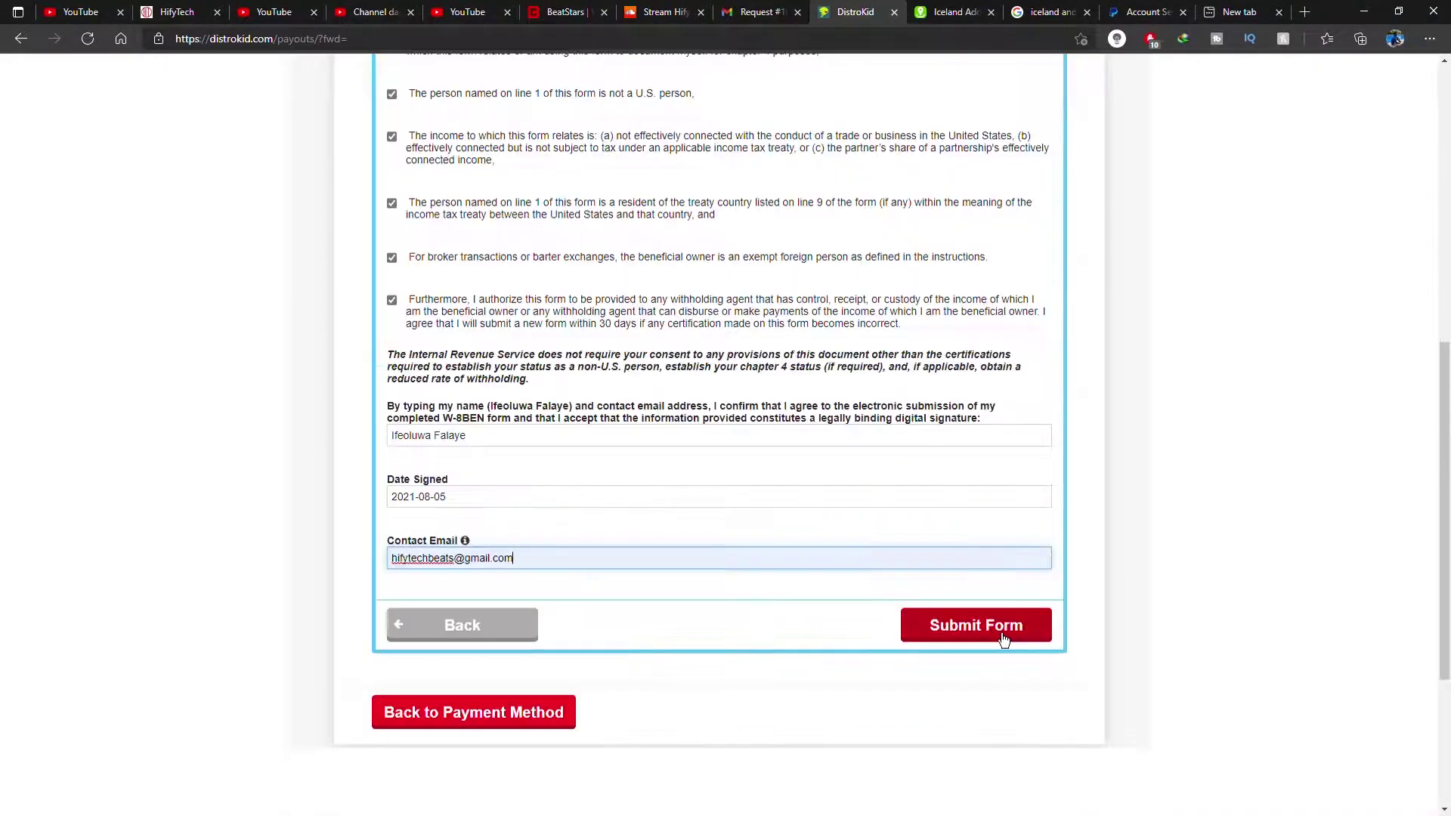
{"action": "left_click", "coordinate": [1003, 639]}
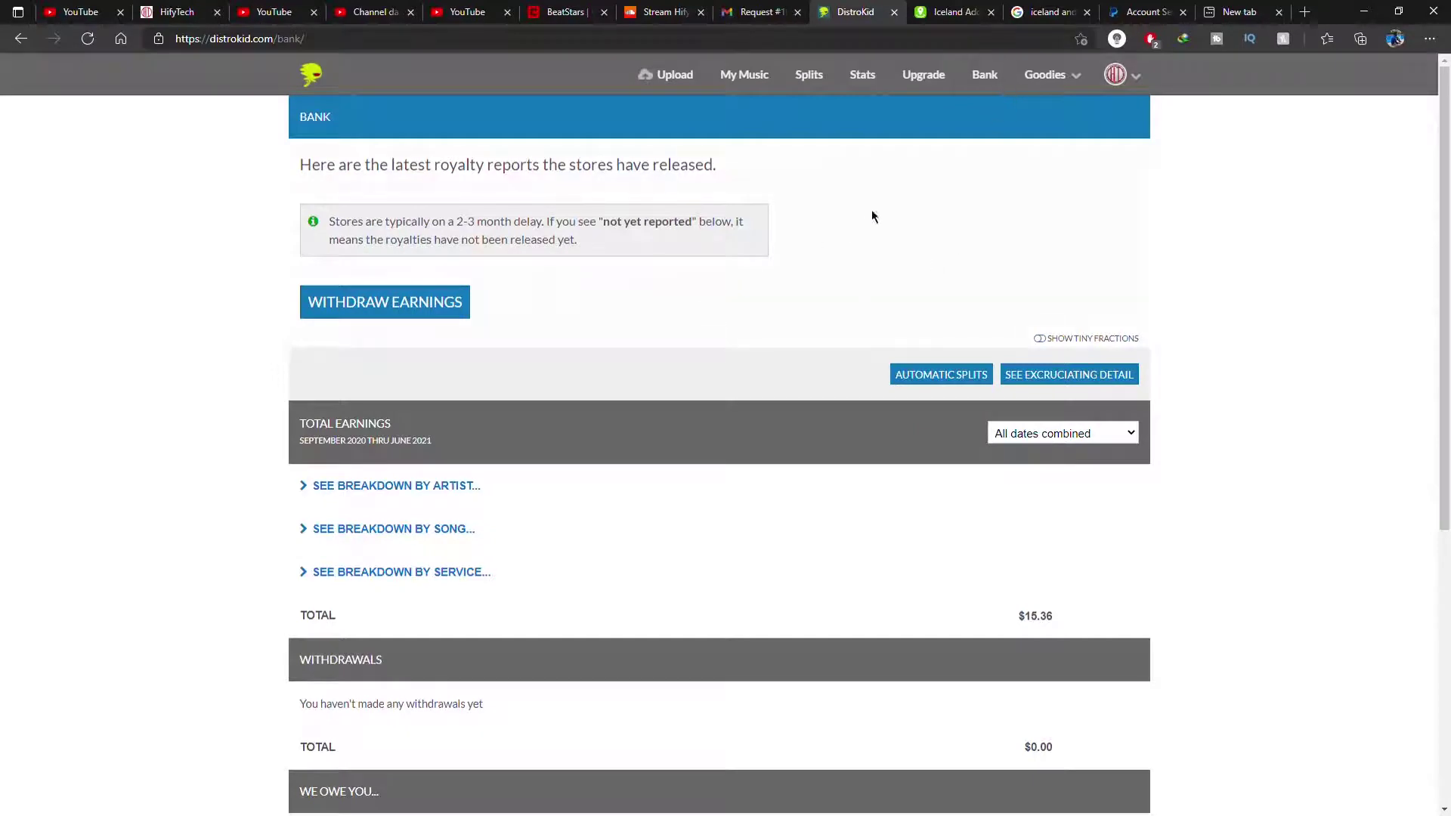
Withdraw the $15.36 earnings from the Bank page and confirm the withdrawal
{"action": "left_click", "coordinate": [986, 79]}
{"action": "left_click", "coordinate": [419, 313]}
{"action": "left_click", "coordinate": [790, 230]}
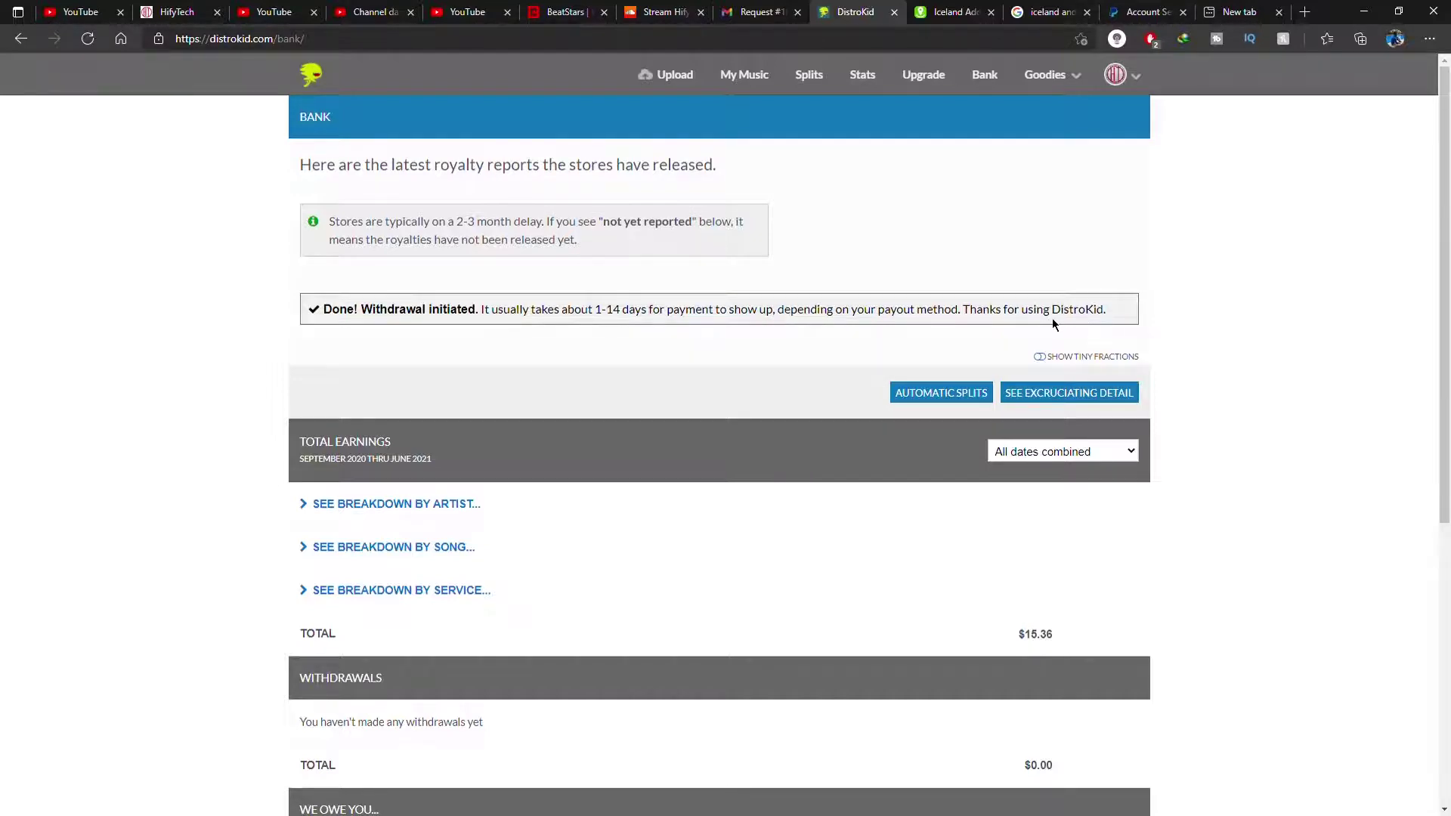
{"action": "scroll", "coordinate": [1052, 322], "scroll_direction": "down", "scroll_amount": 3}
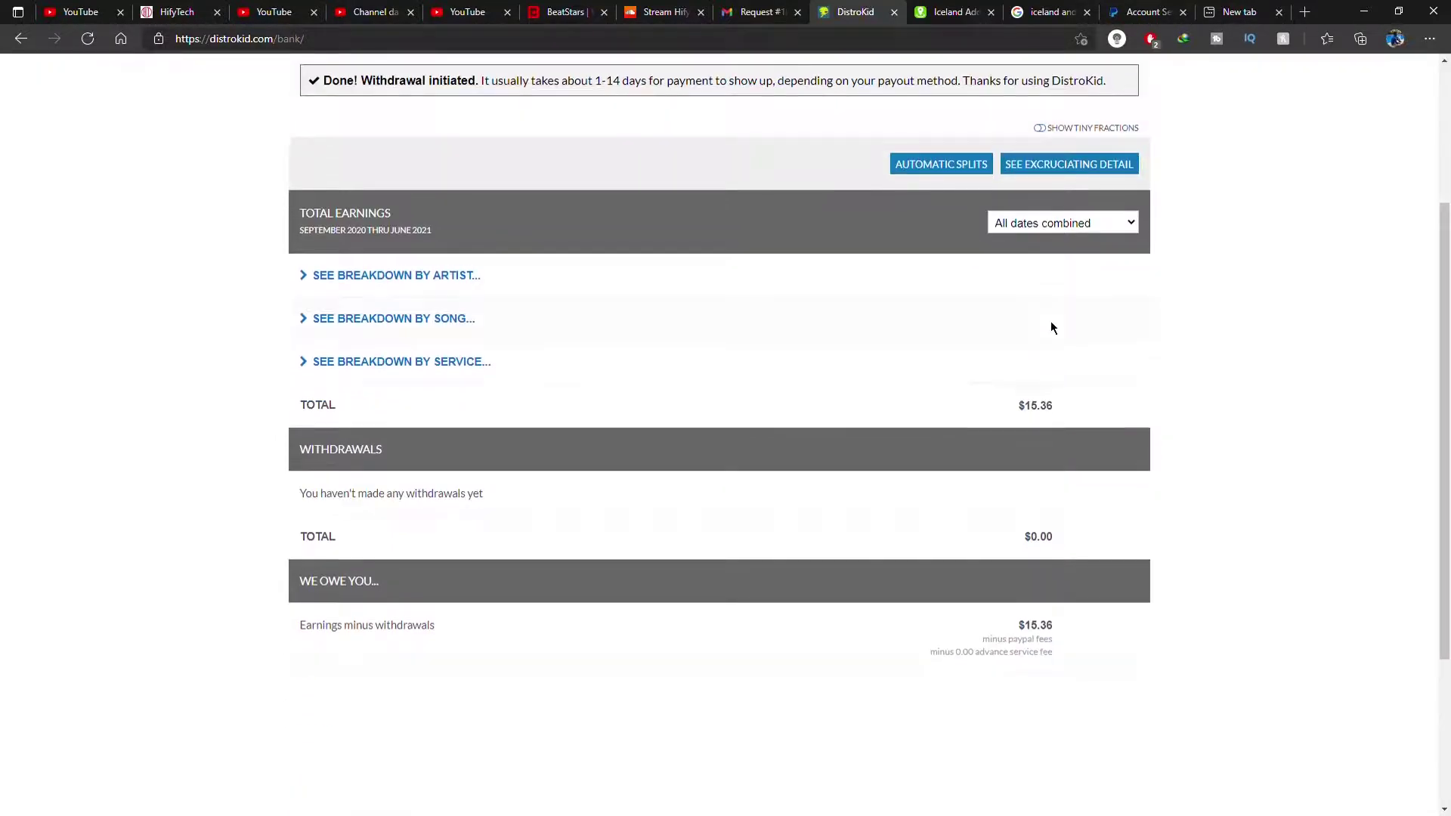
{"action": "scroll", "coordinate": [1052, 327], "scroll_direction": "down", "scroll_amount": 3}
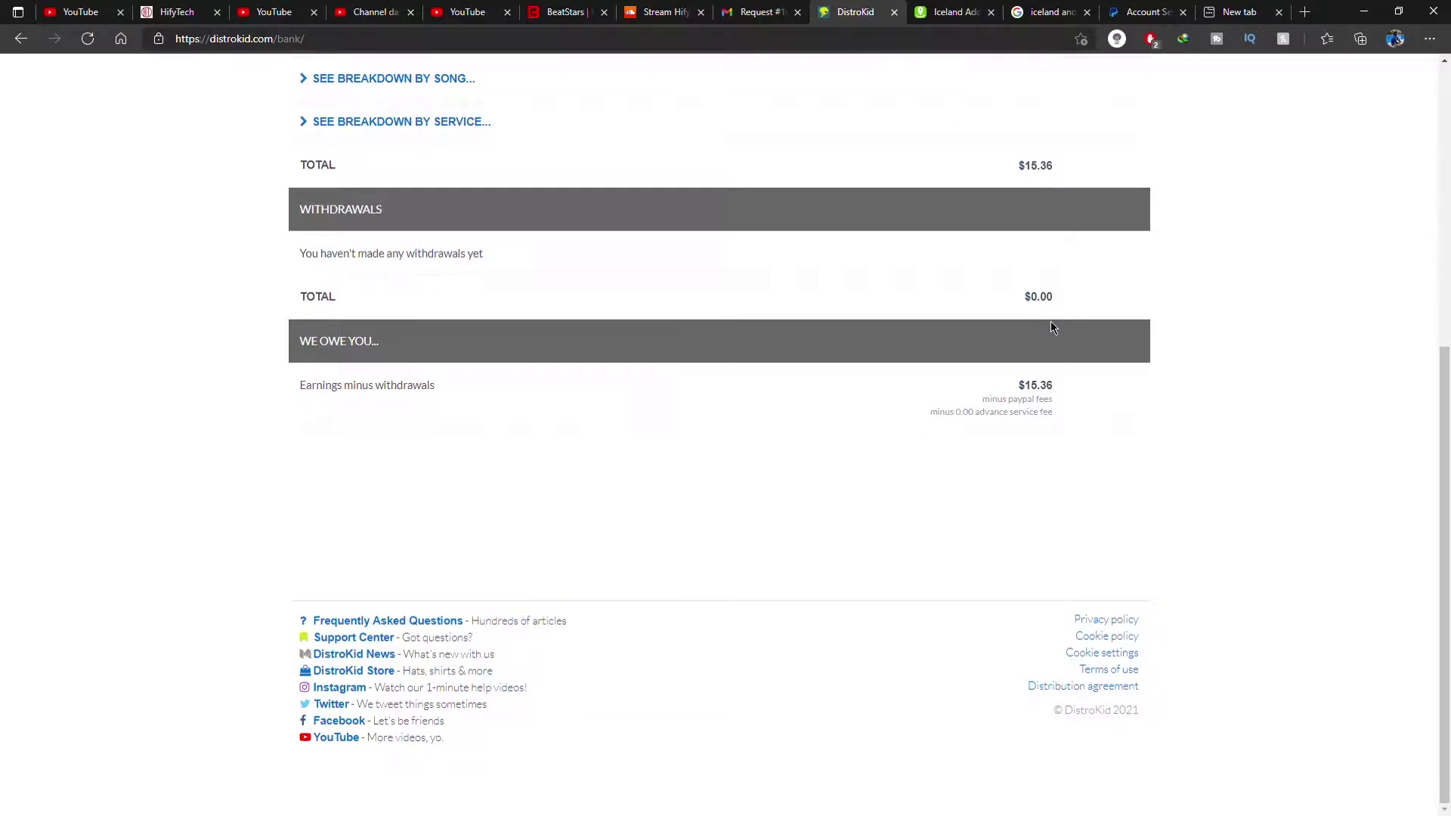